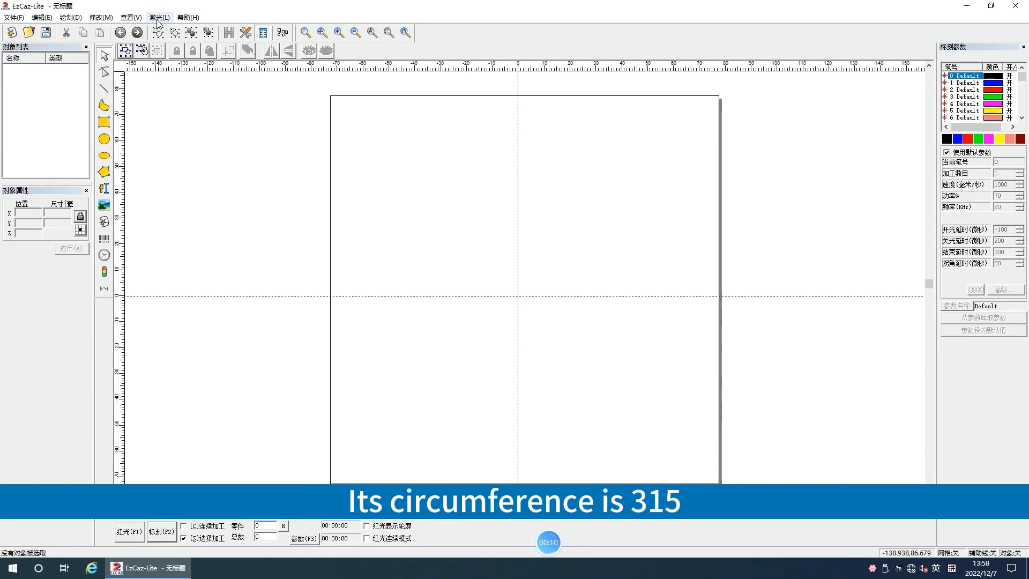
Generate 315 short scale lines, 1 mm apart and 5 mm high, with the Super Ruler and output them to the workspace without saving a ruler file.
left_click(196, 64)
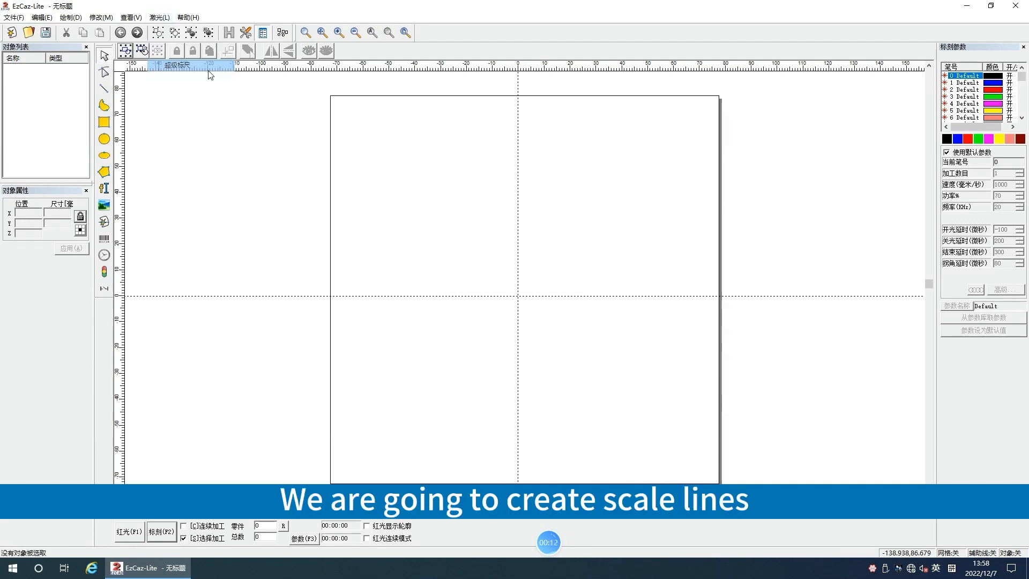
left_click(325, 369)
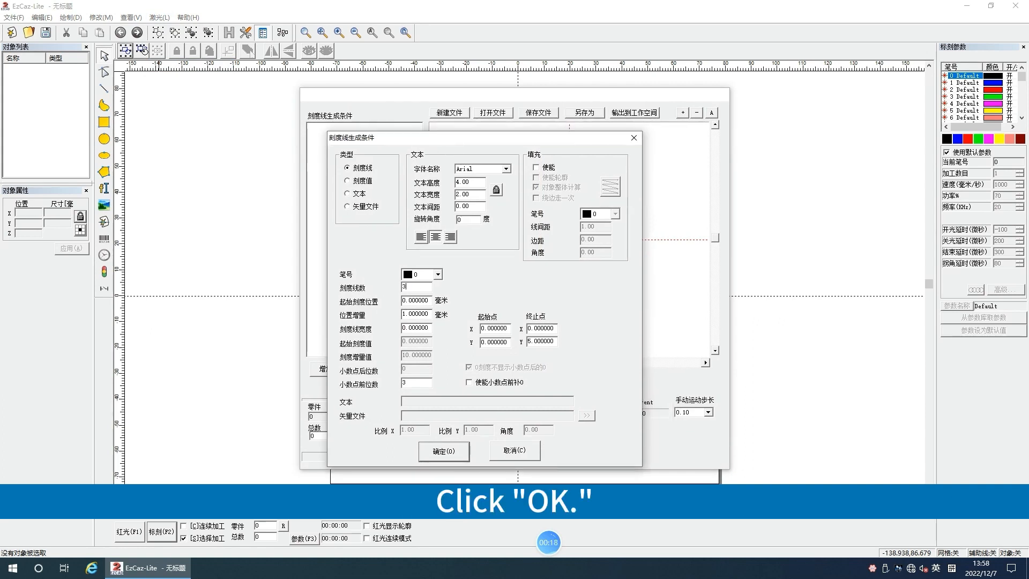
left_click(443, 451)
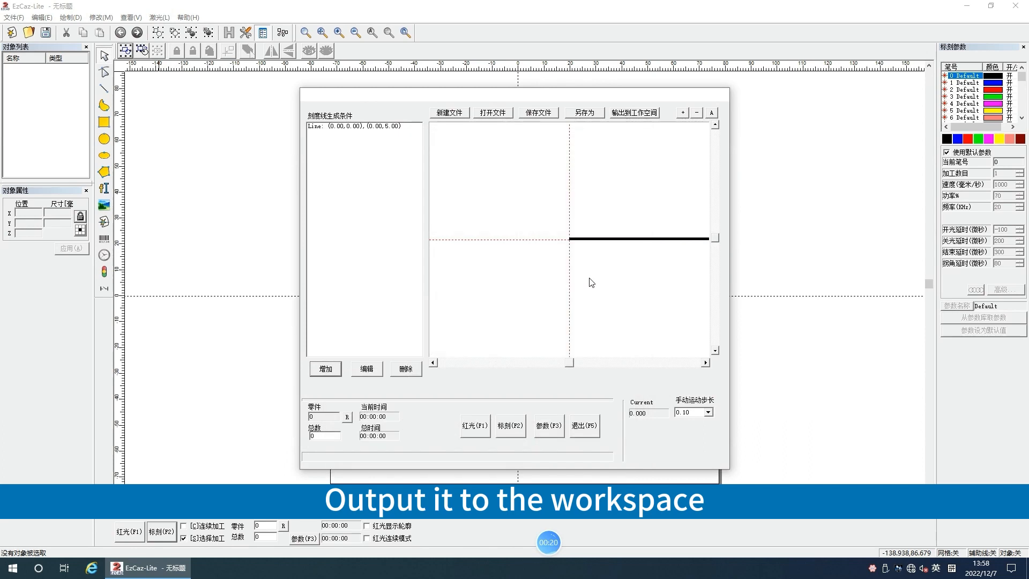
left_click(634, 113)
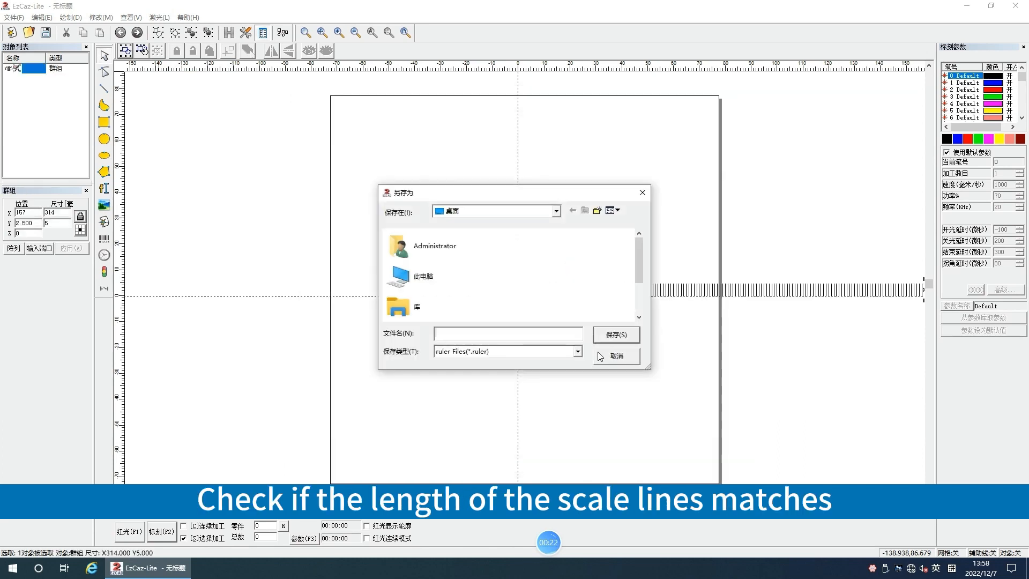
left_click(609, 358)
Check the overall length of the generated scale-line group against the required circumference.
scroll(413, 317, "down", 4)
left_click_drag(419, 250, 677, 304)
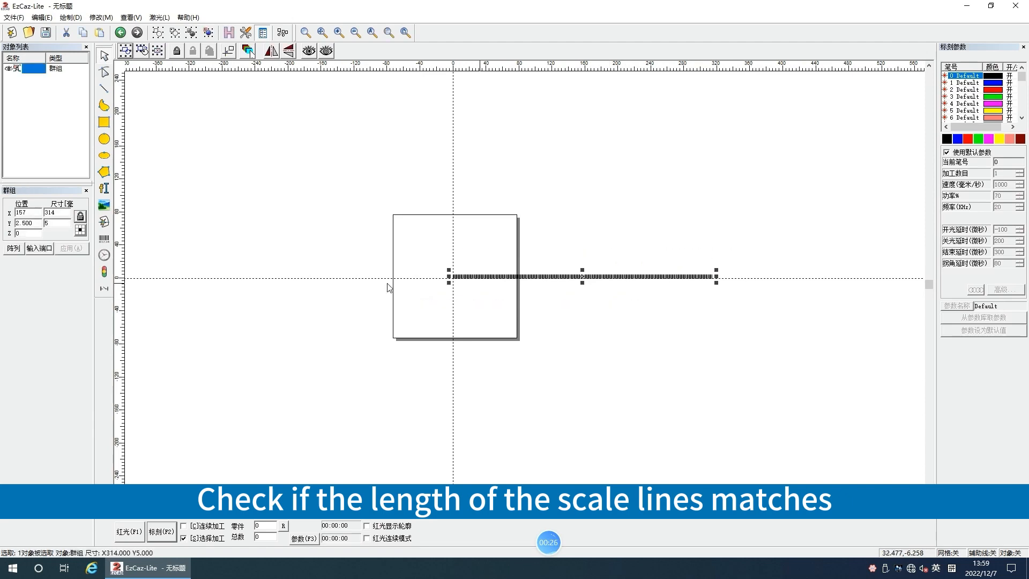
double_click(58, 213)
left_click_drag(420, 245, 772, 304)
scroll(429, 268, "up", 5)
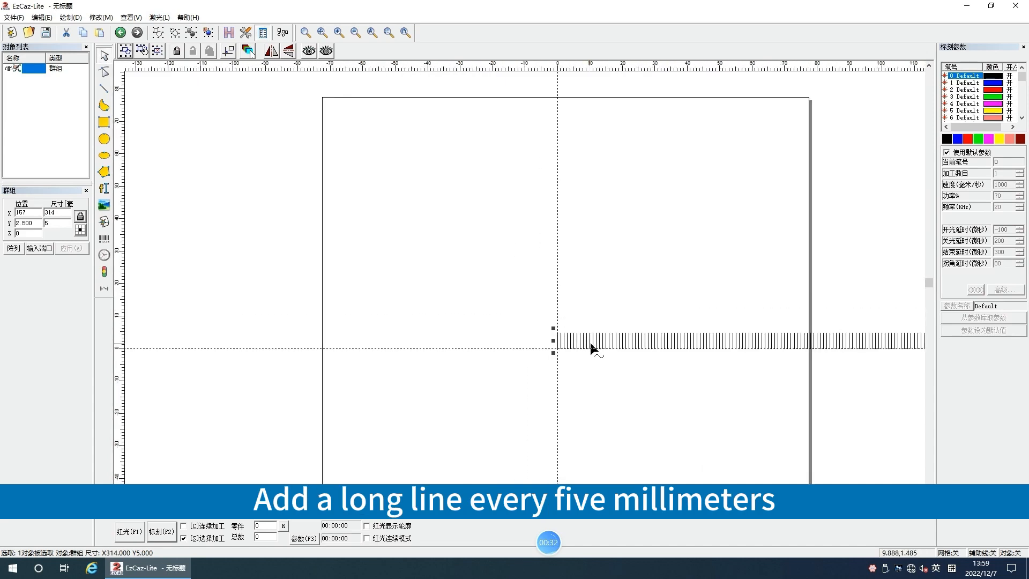
Open a new Super Ruler and compute 315 ÷ 5 in Calculator to get the number of long scale lines.
left_click(157, 17)
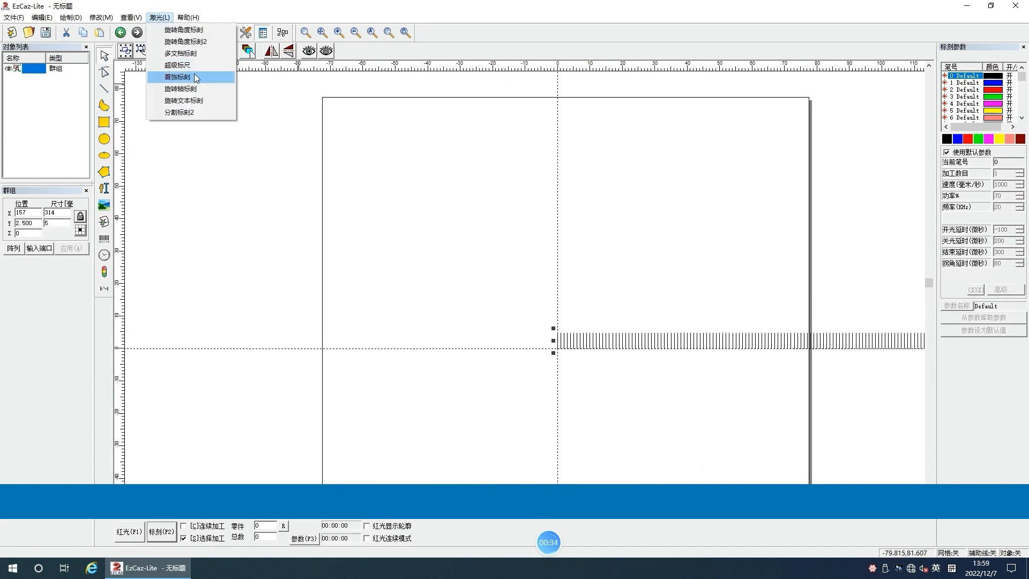
left_click(195, 78)
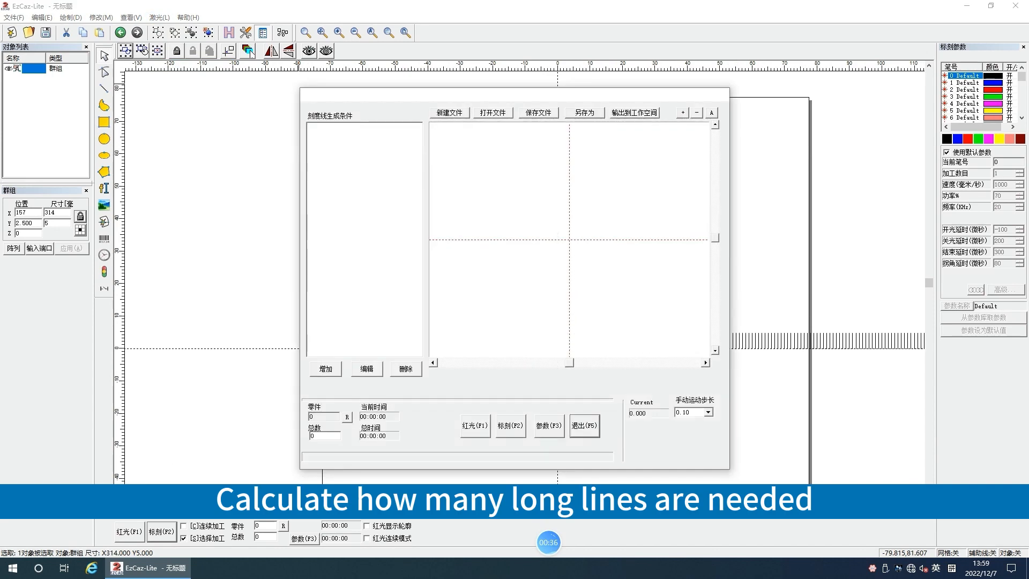
left_click(13, 568)
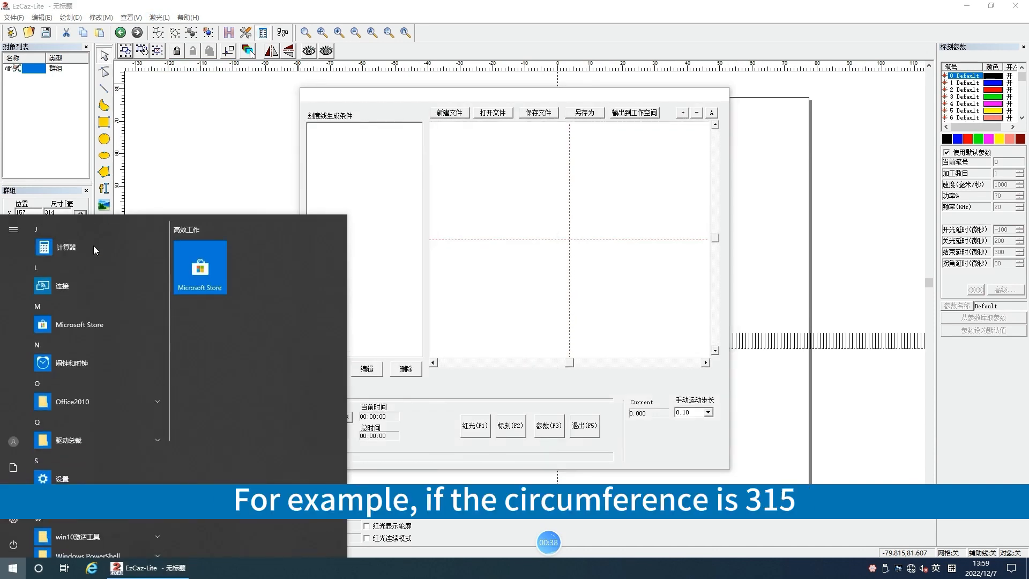
left_click(93, 246)
type("31")
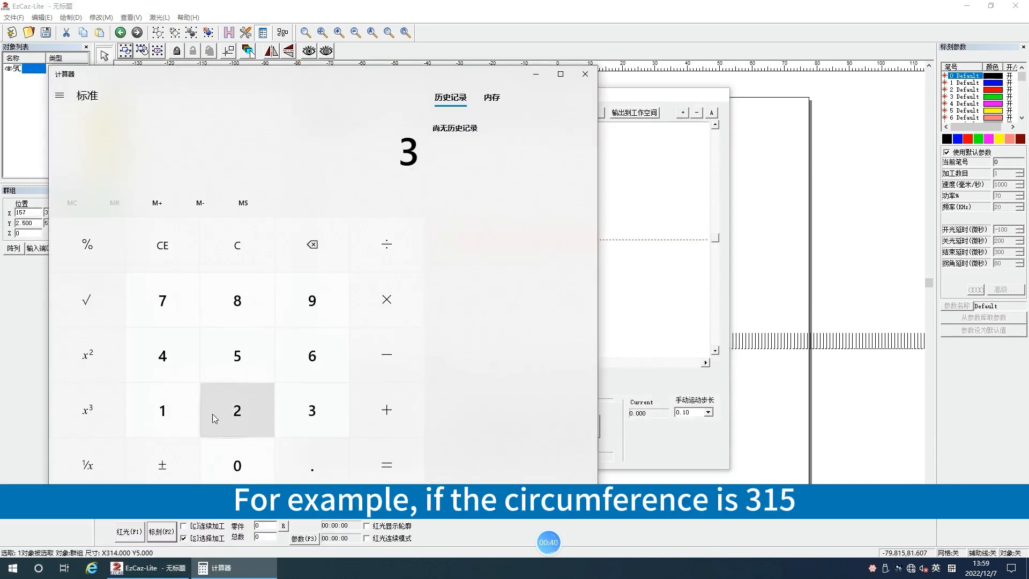
left_click(263, 362)
left_click(385, 248)
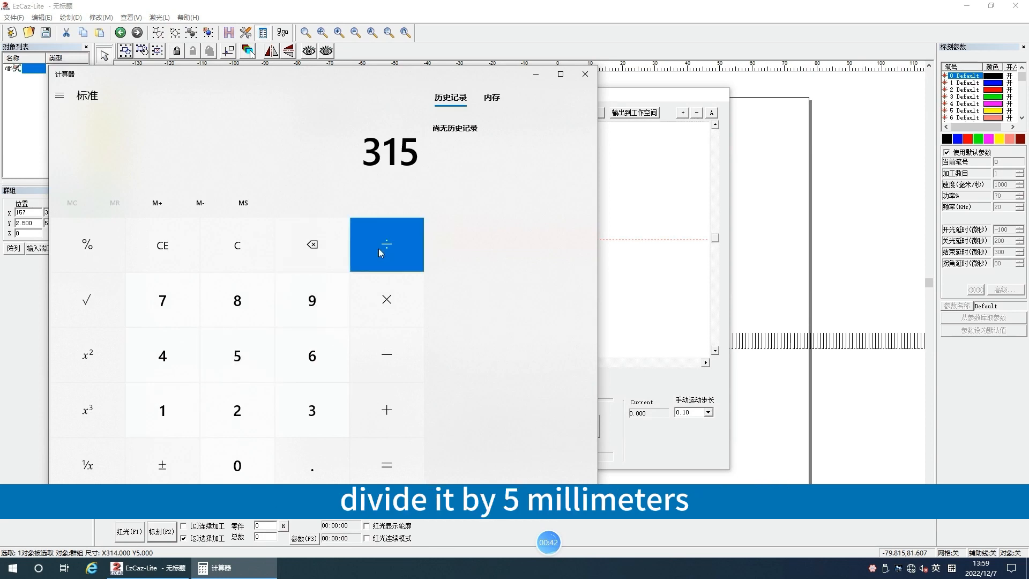
left_click(241, 370)
left_click(386, 464)
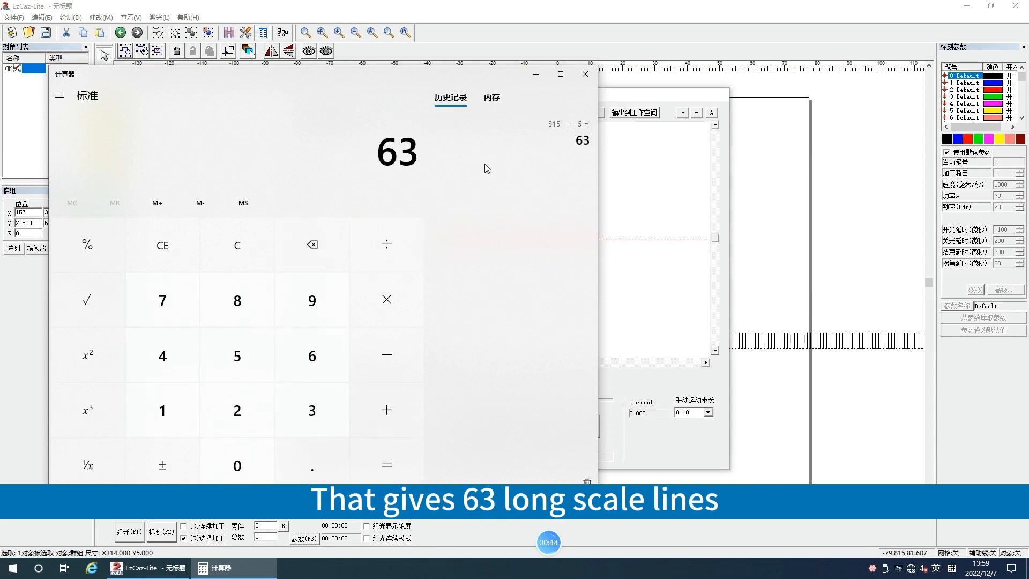
left_click(584, 75)
Generate 63 long scale lines with a 5 mm position increment and an end point Y of 8, and output them to the workspace.
left_click(327, 371)
double_click(446, 264)
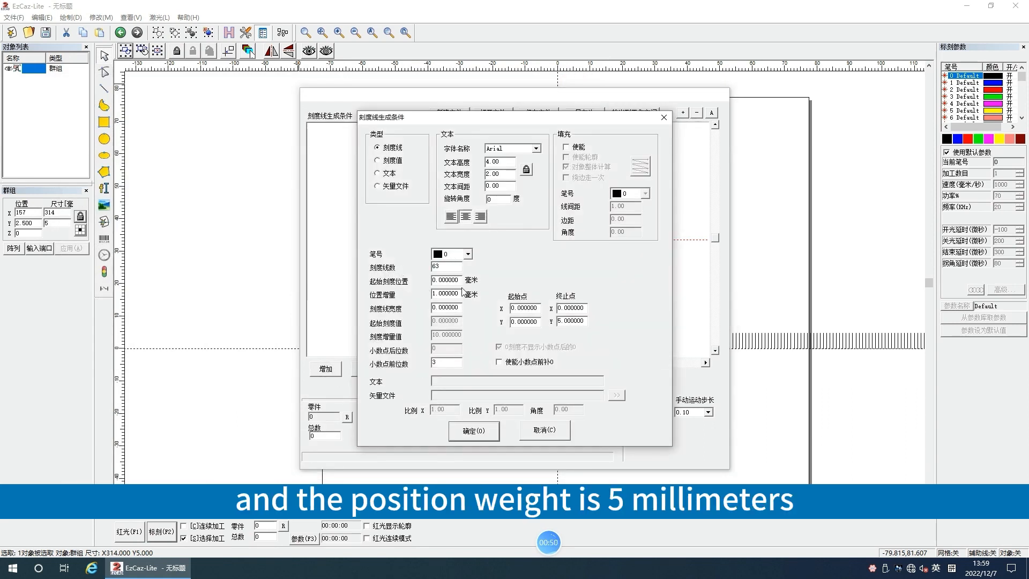
type("5")
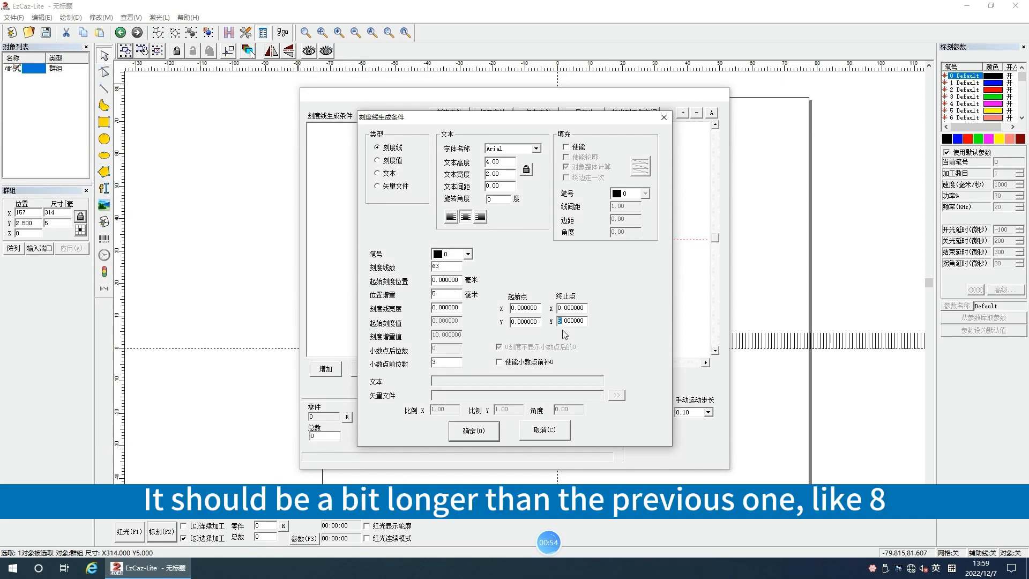
left_click(474, 431)
left_click(635, 112)
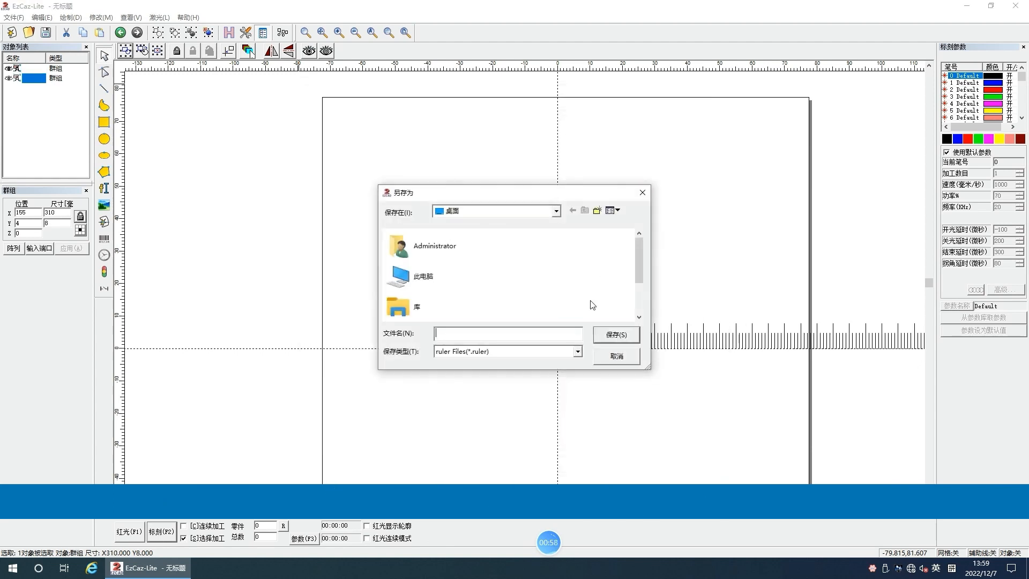
left_click(617, 333)
middle_click_drag(621, 278, 447, 239)
scroll(446, 239, "up", 3)
scroll(449, 242, "down", 6)
scroll(453, 265, "up", 2)
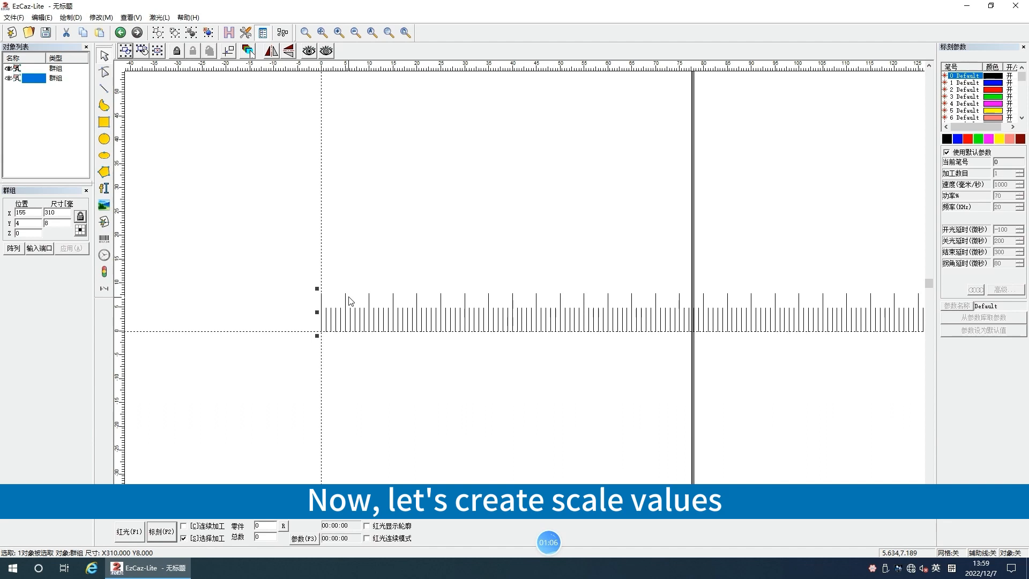
left_click(160, 18)
left_click(199, 58)
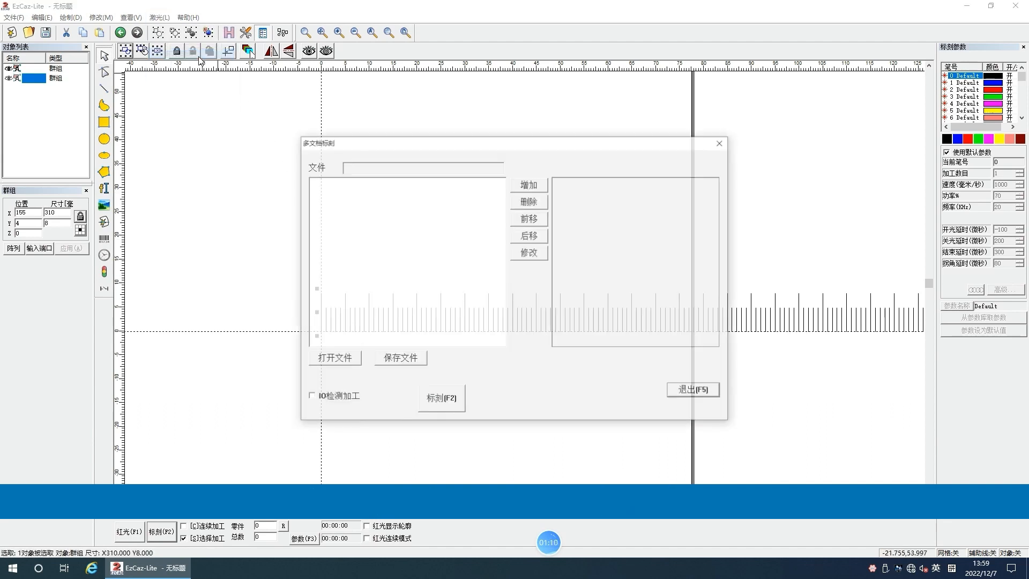
left_click(710, 392)
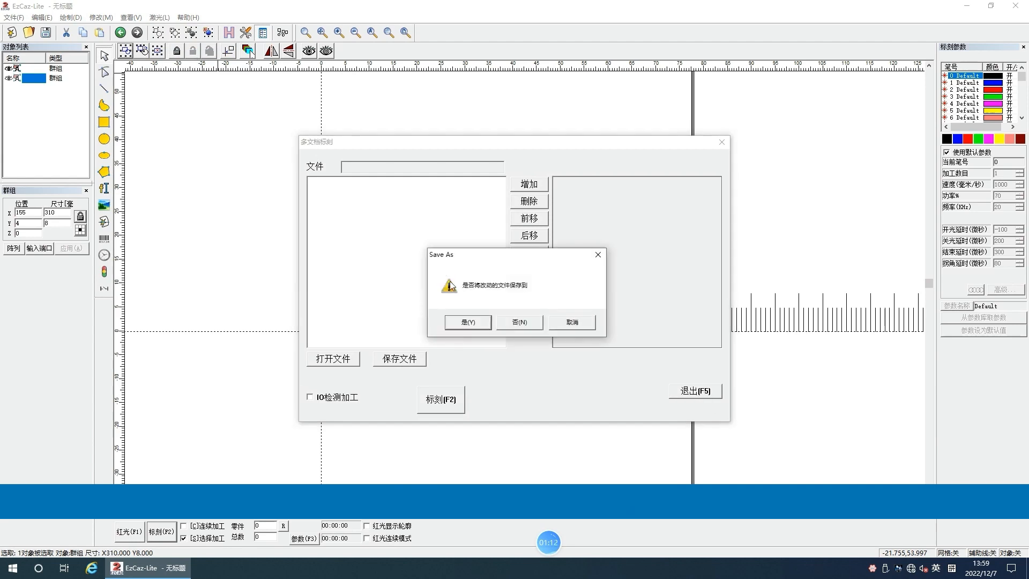
left_click(520, 322)
Open the Super Ruler and add a new scale condition with a line count of 63.
left_click(159, 17)
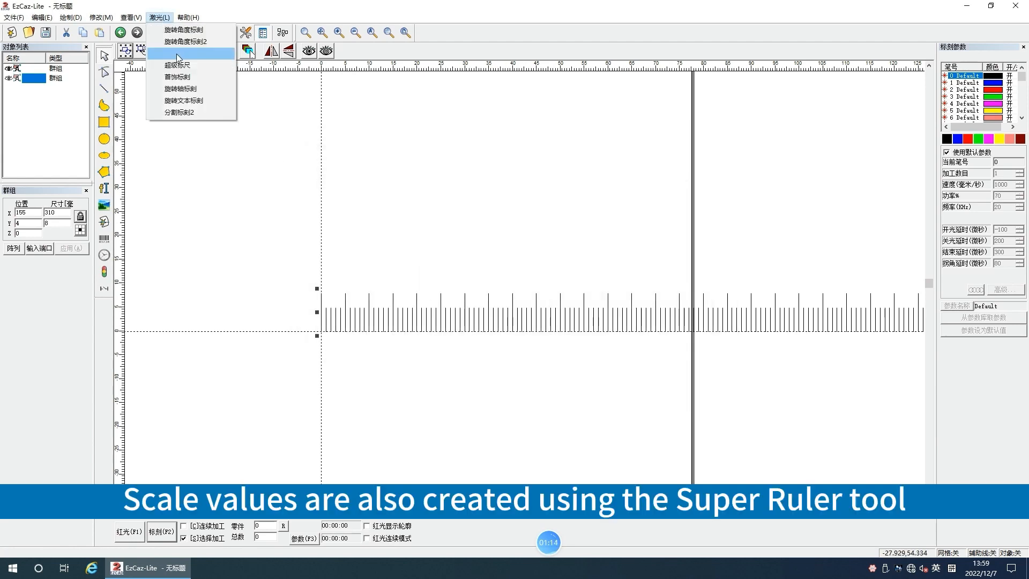
left_click(177, 65)
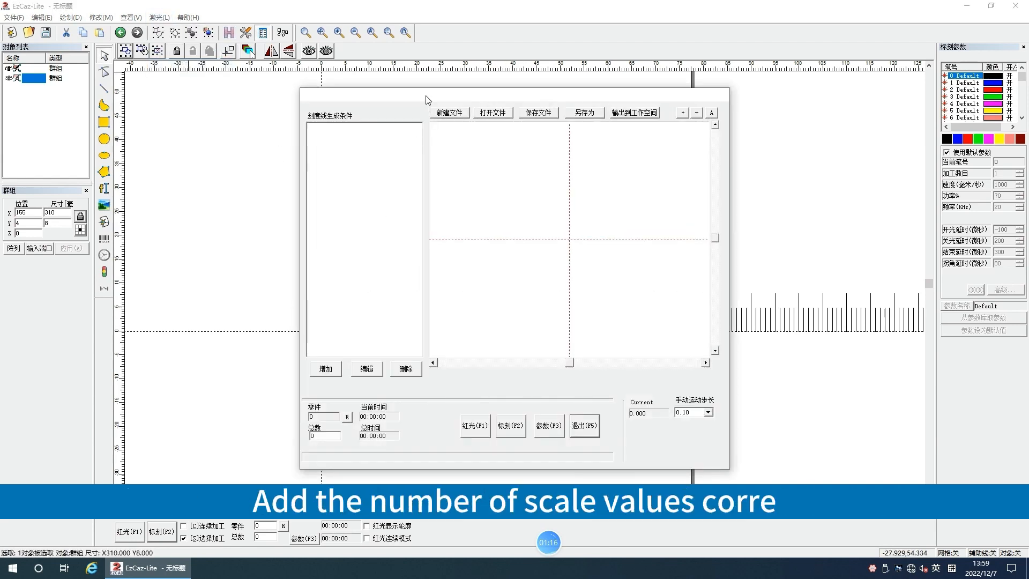
left_click_drag(428, 100, 230, 113)
left_click(127, 381)
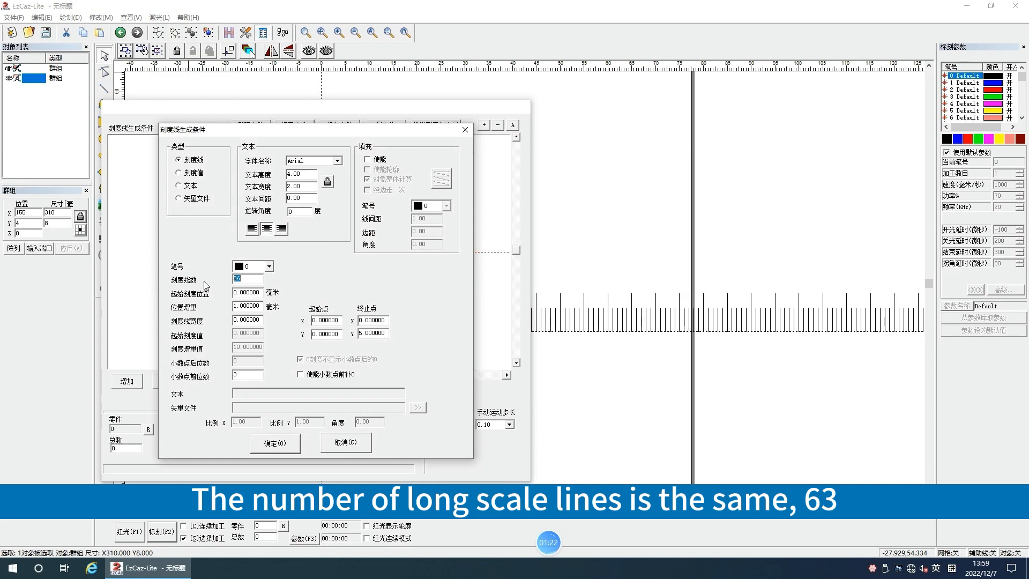
type("63")
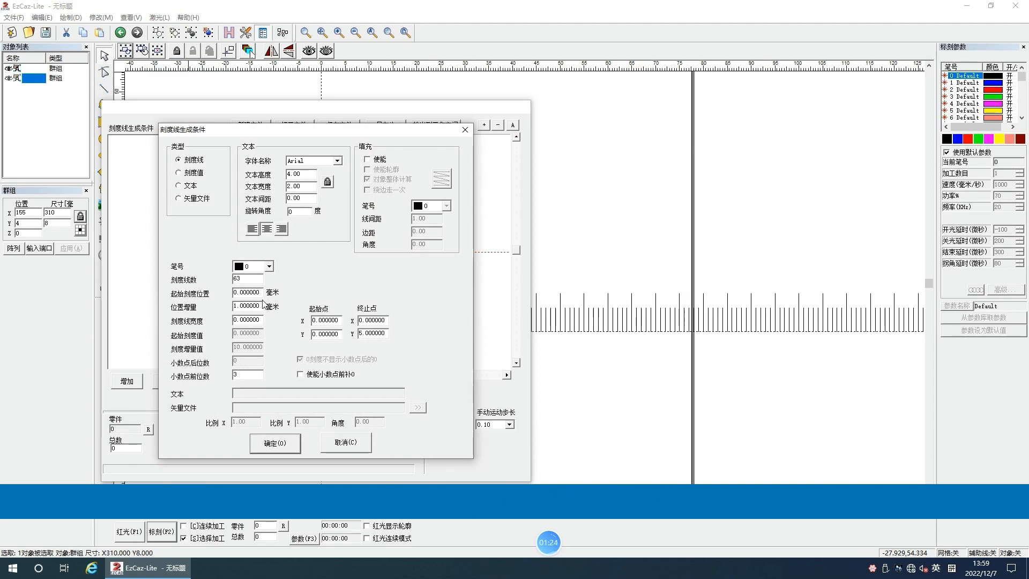
Make it scale values with text height 2, width 1, position increment 5 mm, value increment 5 and start Y 10, and output them to the workspace.
left_click(195, 173)
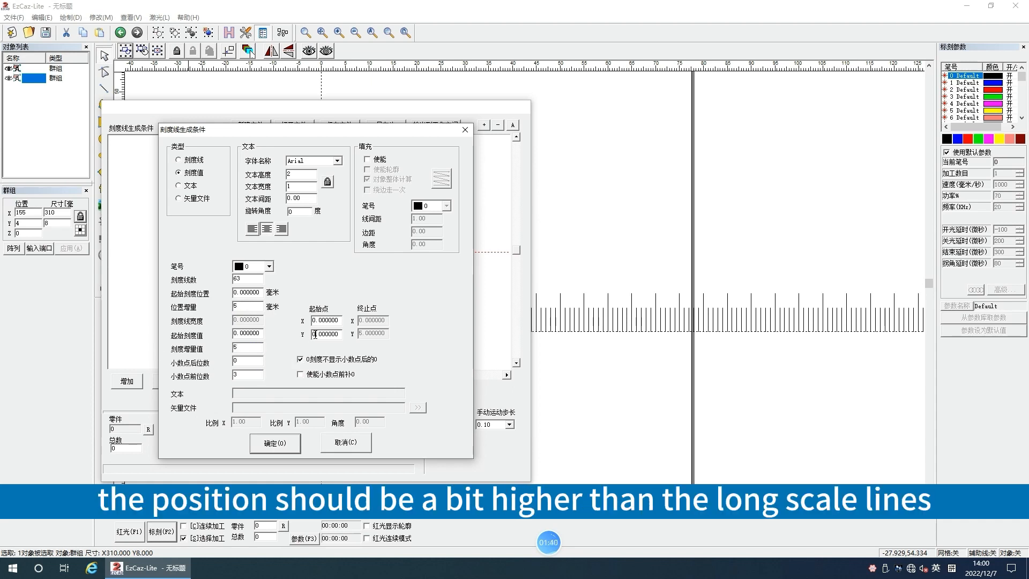
type("1")
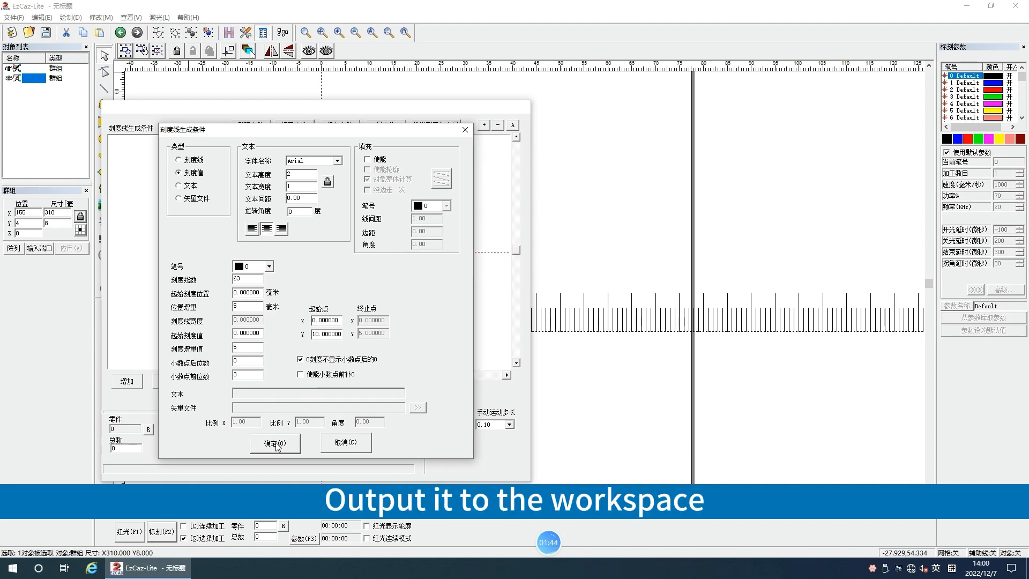
left_click(275, 444)
left_click(446, 128)
left_click(610, 353)
Examine the assembled ruler with its scale values and the laser marking modes available for engraving it.
scroll(388, 372, "up", 2)
scroll(390, 371, "down", 1)
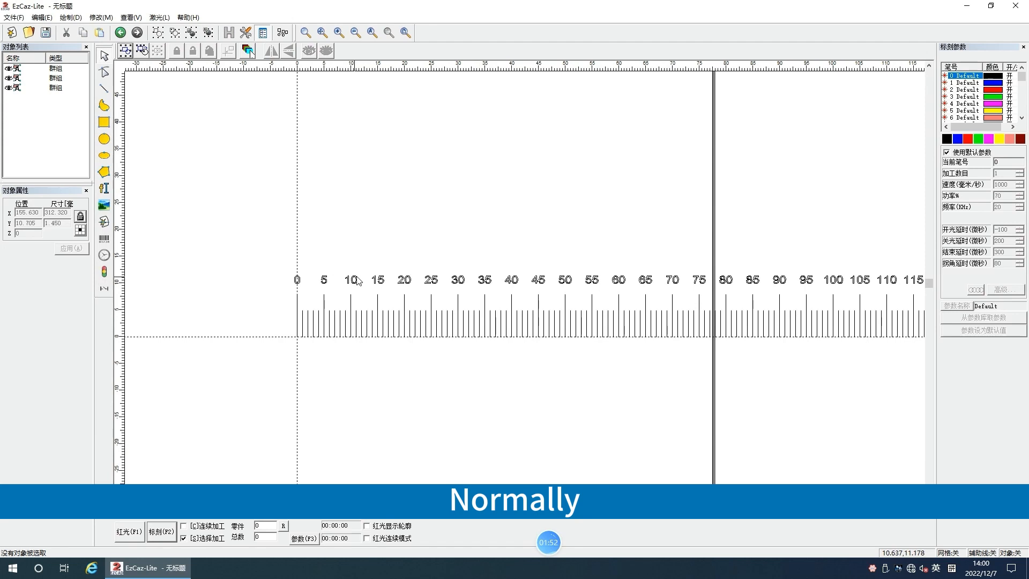
scroll(336, 291, "down", 1)
left_click_drag(446, 360, 329, 261)
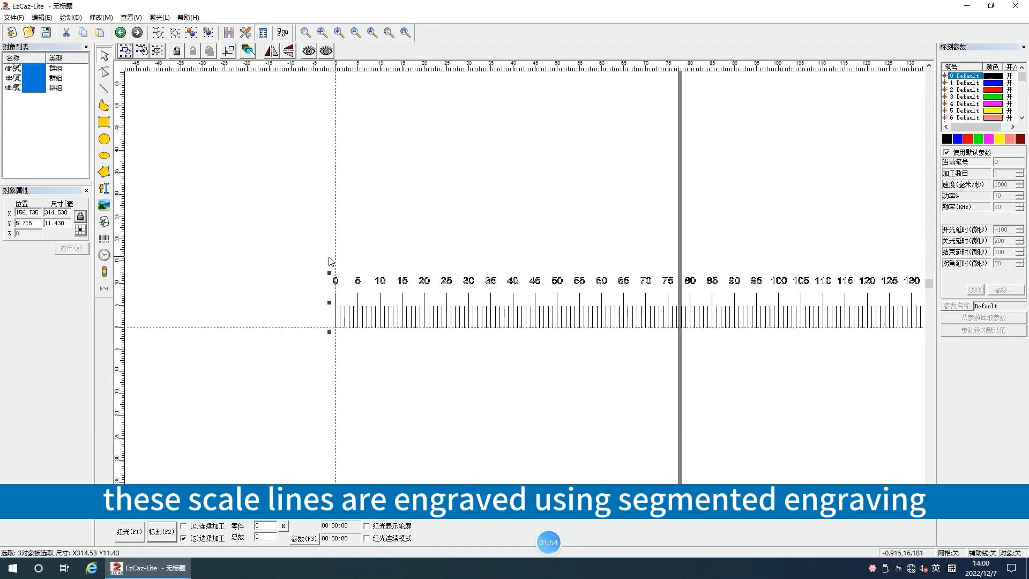
left_click(159, 18)
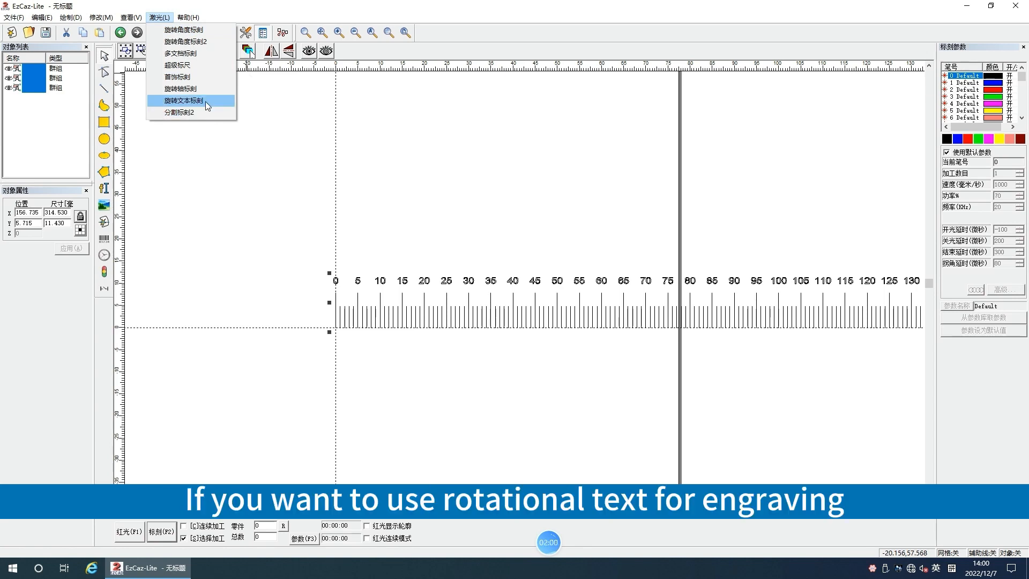
left_click(265, 209)
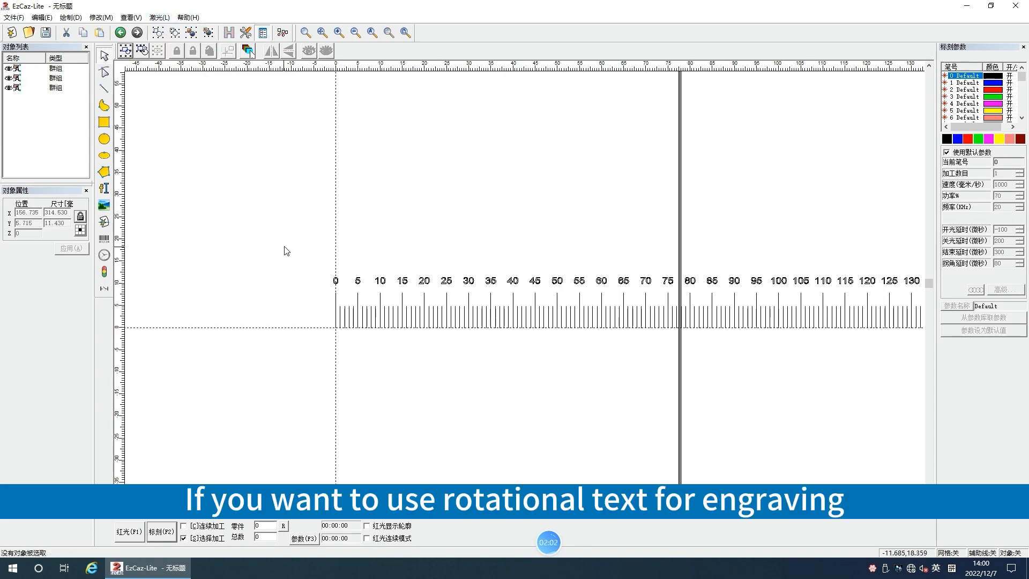
scroll(343, 284, "up", 3)
scroll(333, 320, "down", 2)
scroll(335, 306, "up", 1)
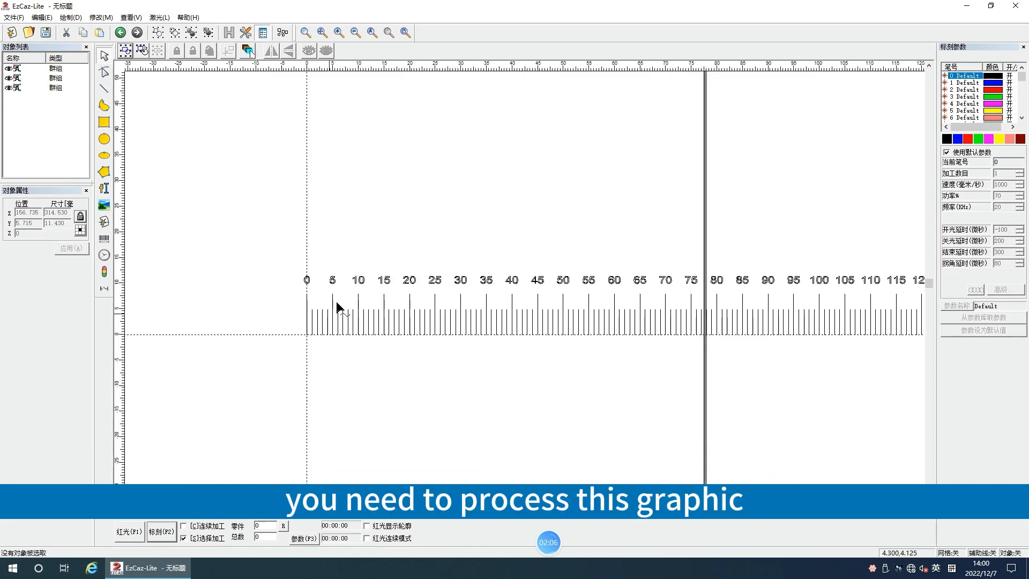
Identify what each of the three groups in the object list contains by selecting them one after another.
left_click(363, 278)
scroll(363, 277, "down", 1)
left_click(54, 104)
left_click(59, 87)
left_click(59, 77)
left_click(60, 69)
left_click(60, 88)
left_click(60, 78)
left_click(57, 68)
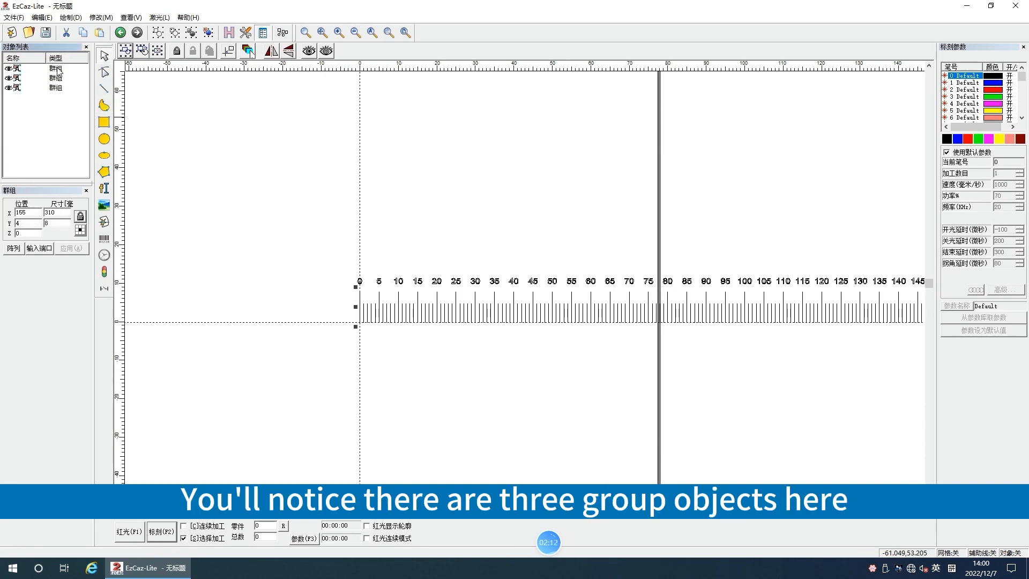
left_click(59, 78)
Ungroup the short scale lines, the scale values and the long scale lines into individual objects.
left_click(57, 69)
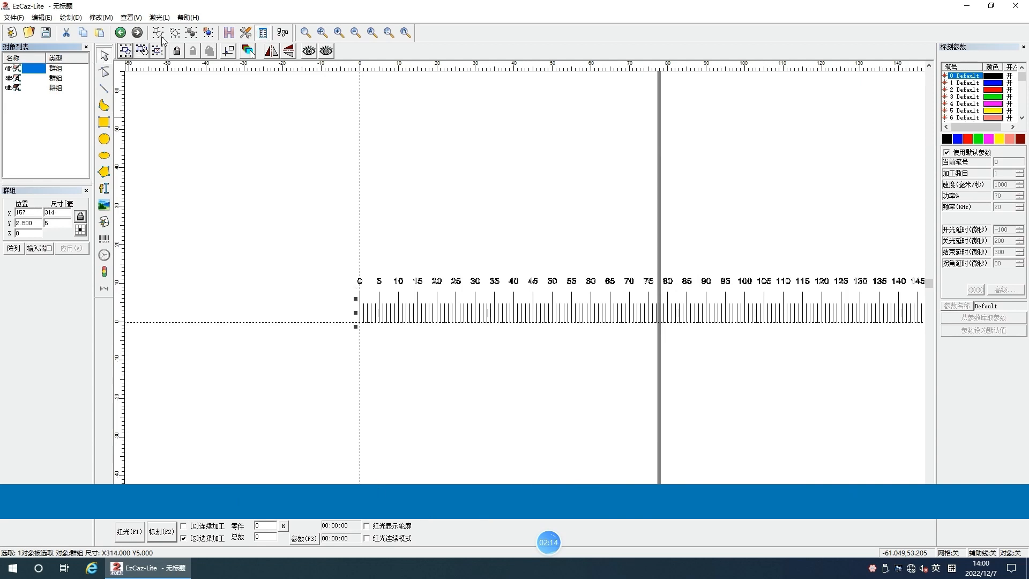
left_click(207, 33)
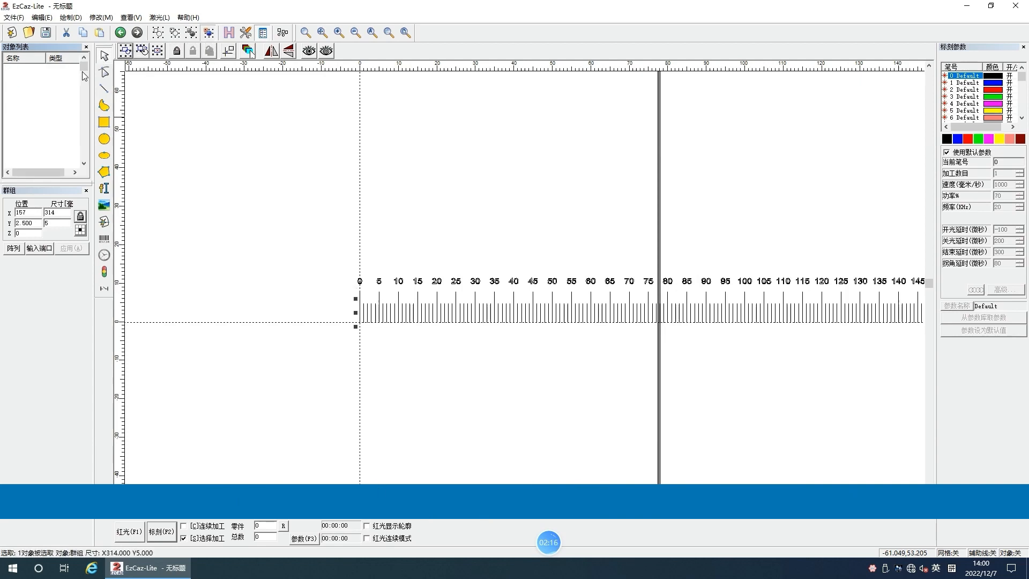
left_click(271, 275)
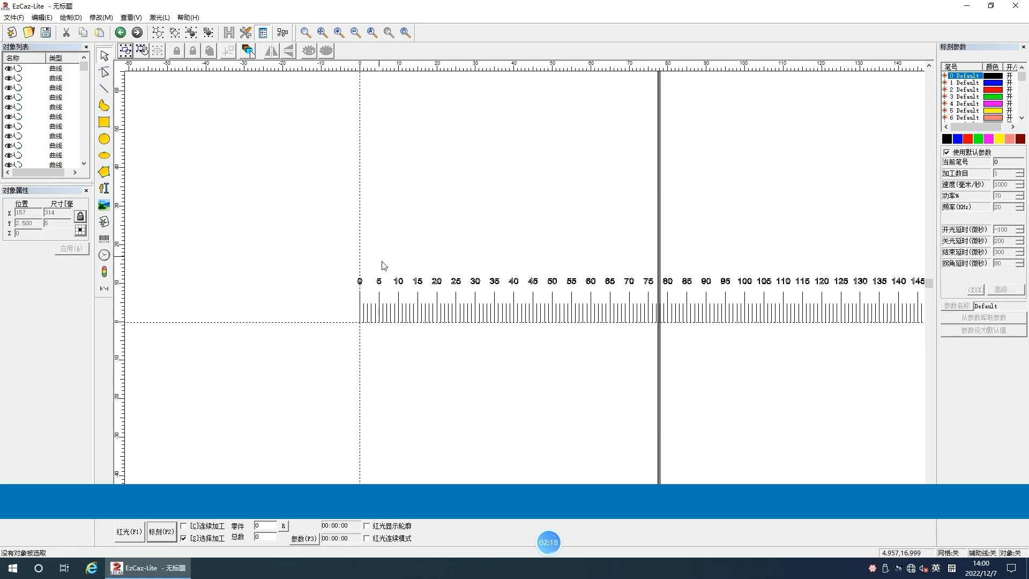
left_click(404, 283)
left_click(207, 33)
left_click(261, 204)
left_click(380, 301)
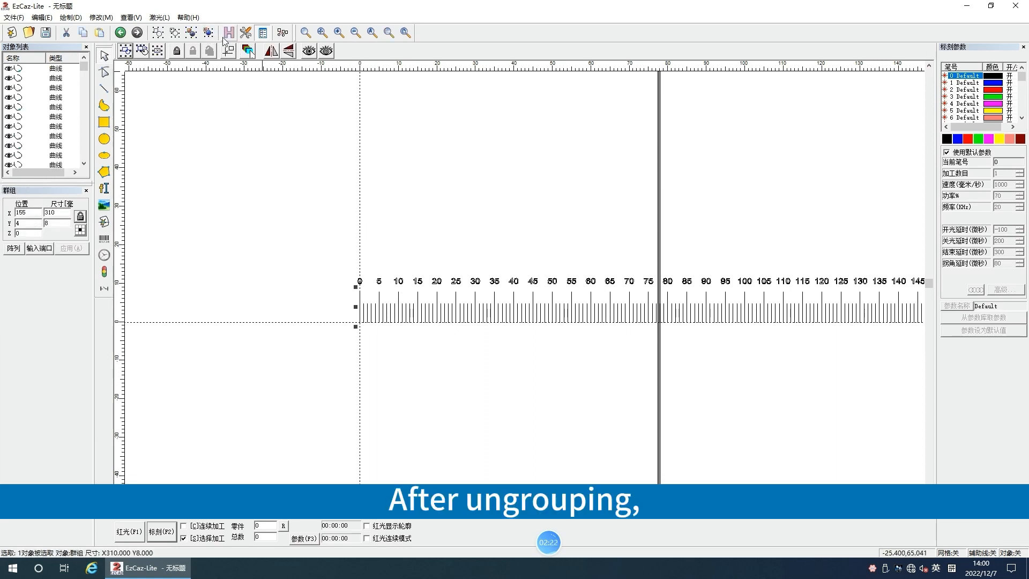
left_click(209, 33)
left_click(308, 251)
scroll(310, 254, "up", 1)
scroll(309, 257, "down", 1)
scroll(324, 228, "down", 4)
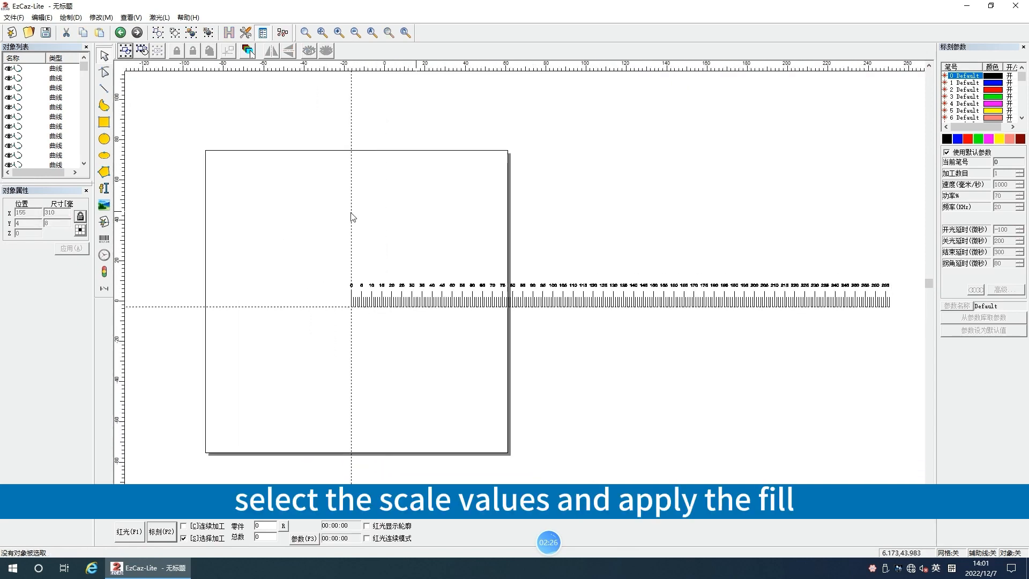
Fill all the scale values above the ruler with 0.05 mm line spacing, keeping the filled objects independent.
left_click_drag(269, 246, 902, 303)
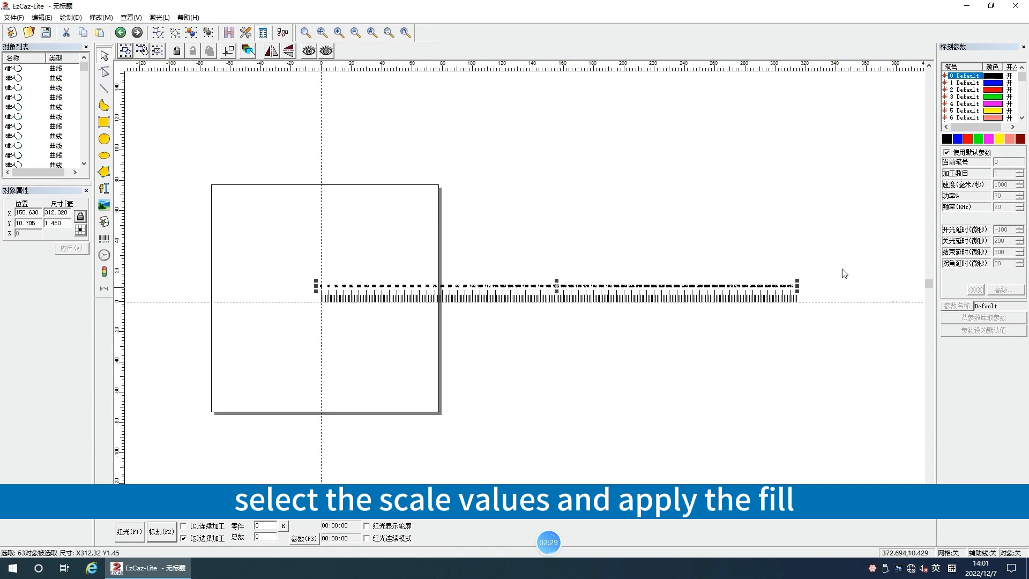
left_click(246, 33)
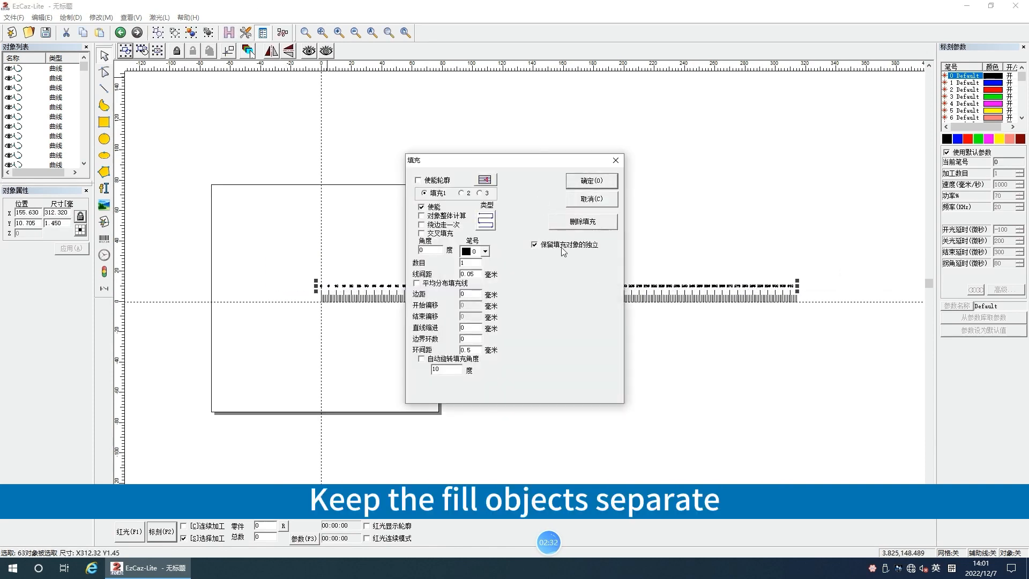
left_click(592, 180)
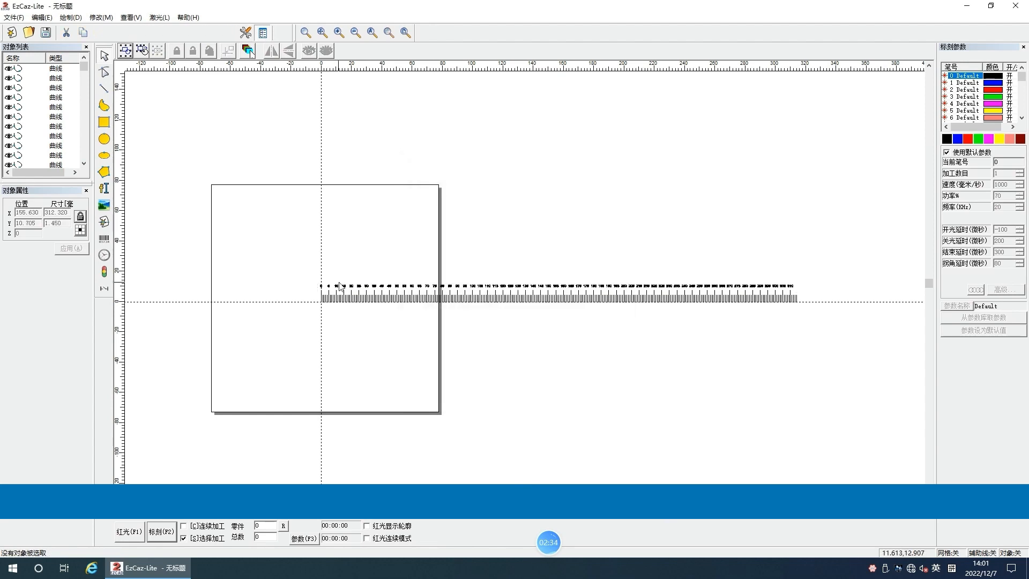
scroll(343, 326, "up", 3)
scroll(462, 313, "up", 5)
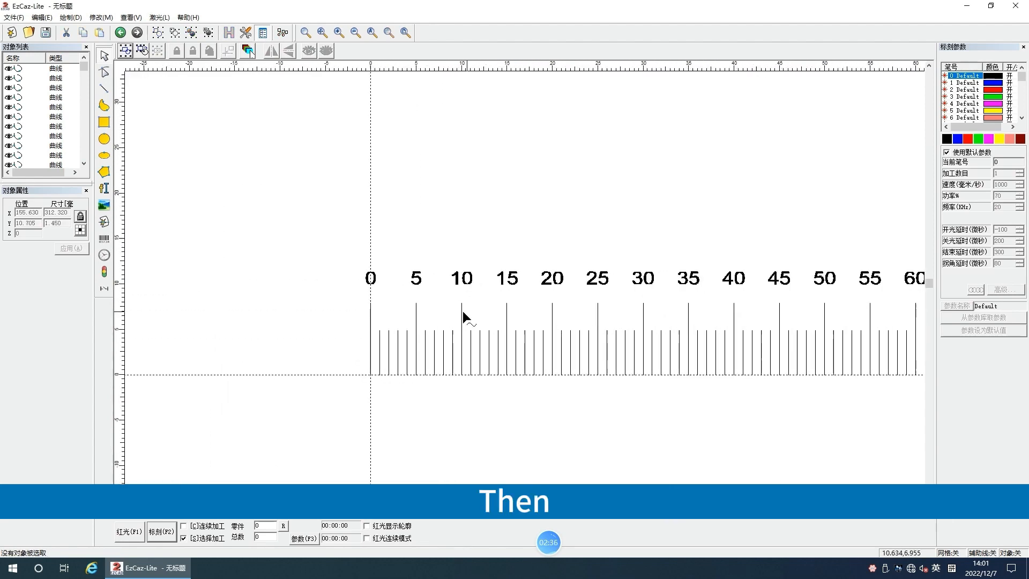
scroll(456, 249, "up", 3)
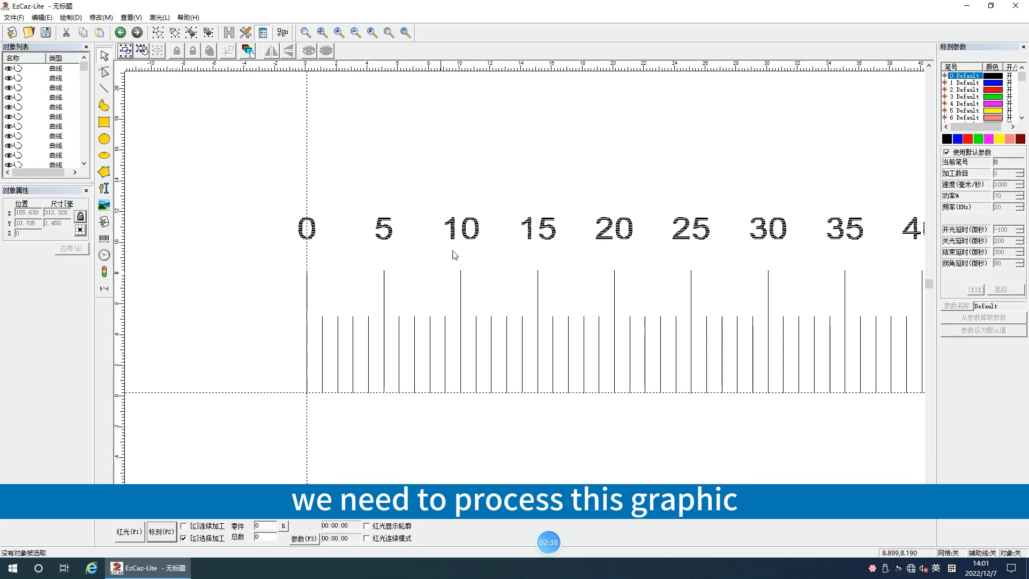
scroll(443, 232, "down", 1)
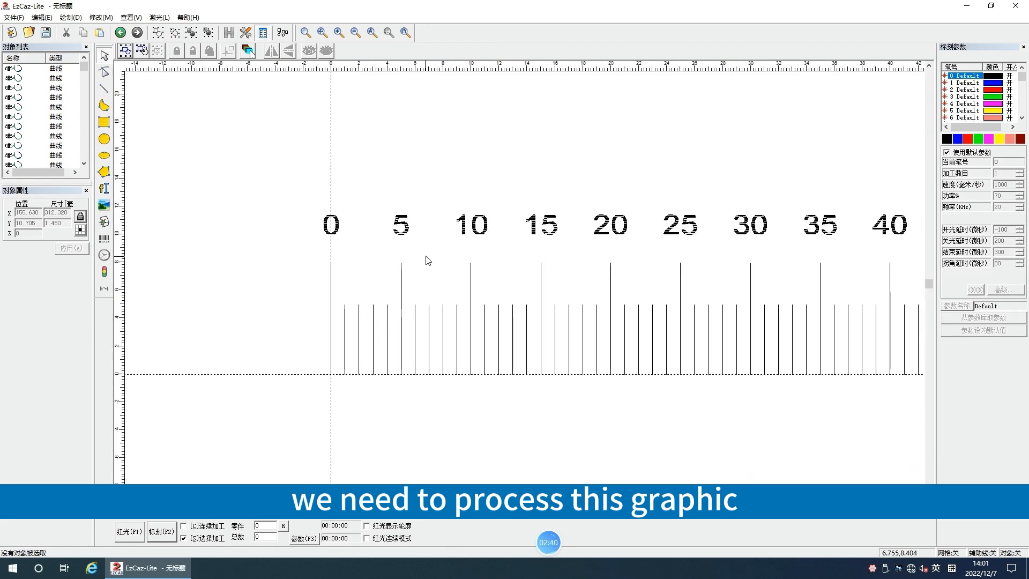
Group the values 0, 5 and 10 with their scale lines, and undo a trial move of that group.
left_click_drag(269, 167, 496, 423)
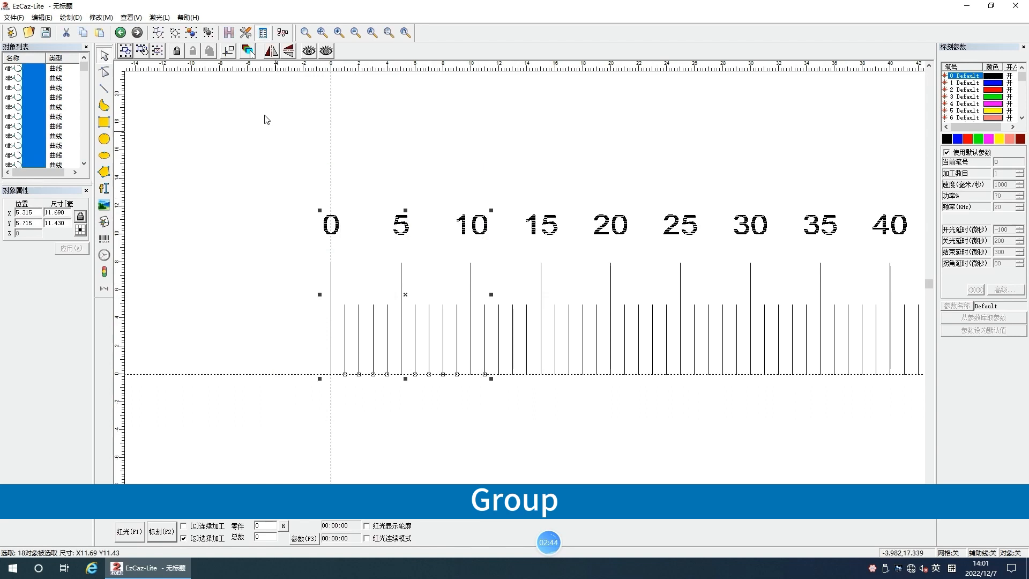
left_click(194, 35)
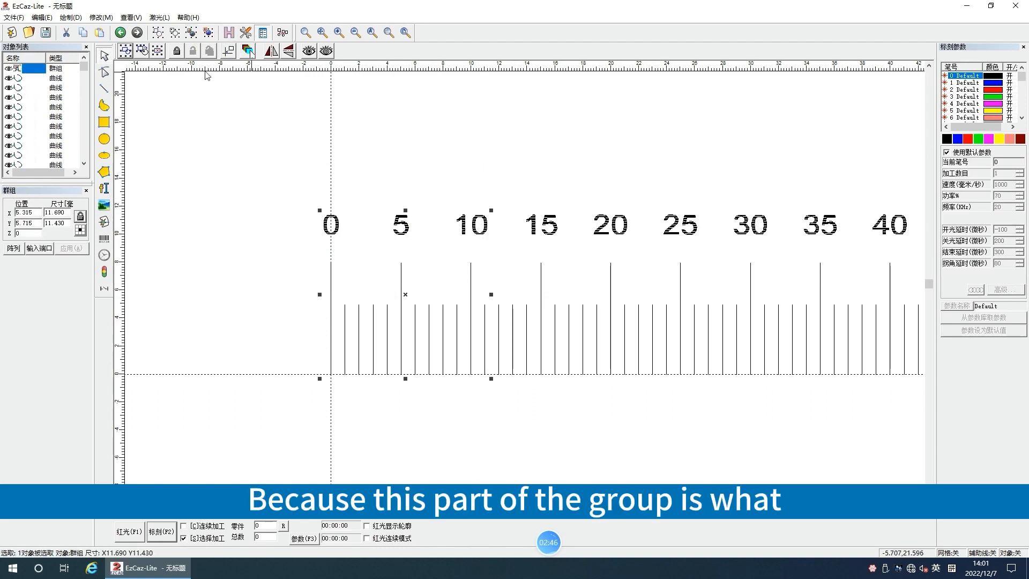
left_click_drag(405, 294, 358, 230)
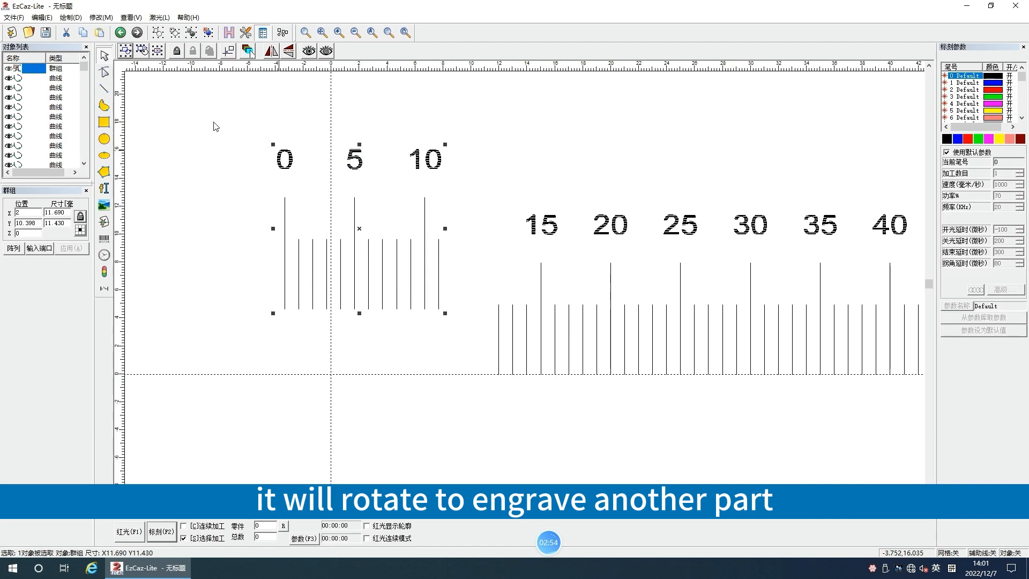
left_click(121, 33)
Group the values 15–20 and 25–30 with their scale lines as two separate segments.
mouse_move(493, 194)
left_mouse_down()
mouse_move(515, 294)
mouse_move(604, 396)
mouse_move(648, 396)
mouse_move(635, 398)
left_mouse_up()
left_click(192, 34)
middle_click_drag(456, 145, 196, 156)
left_click(373, 217)
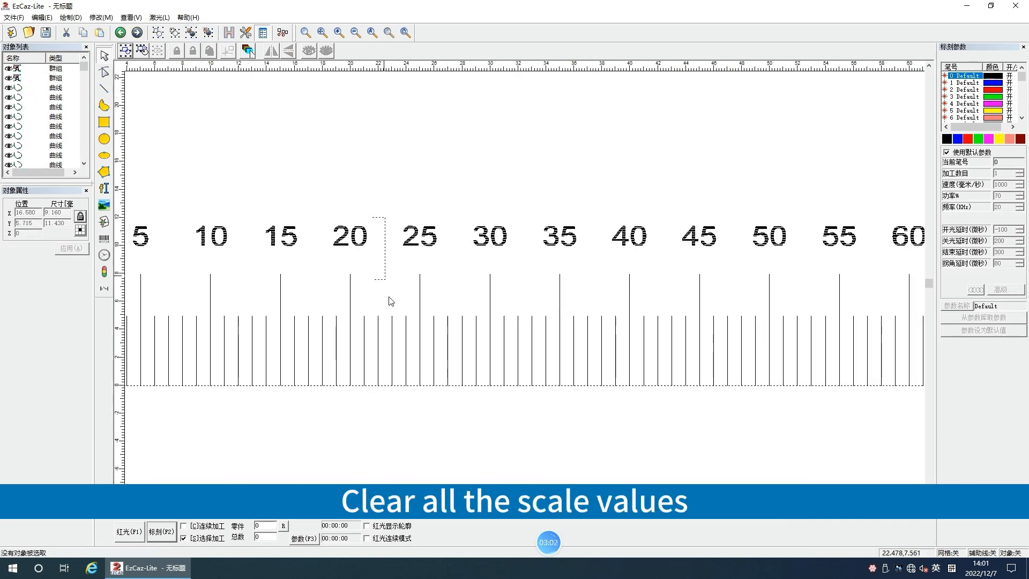
left_click_drag(470, 401, 514, 404)
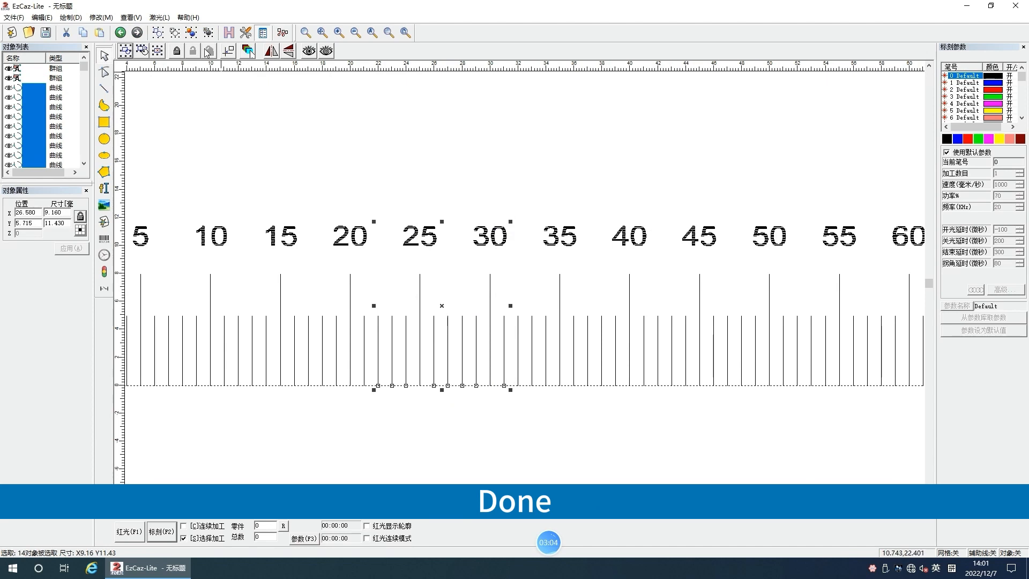
left_click(192, 34)
Group the values 35–40, 45–50 and 55–60 with their scale lines, making one group per pair of values.
middle_click_drag(511, 213, 354, 205)
left_click_drag(355, 202, 498, 406)
left_click(193, 34)
left_click(498, 210)
left_click_drag(498, 209, 638, 402)
left_click(193, 34)
middle_click_drag(657, 192, 377, 173)
left_click_drag(353, 186, 497, 385)
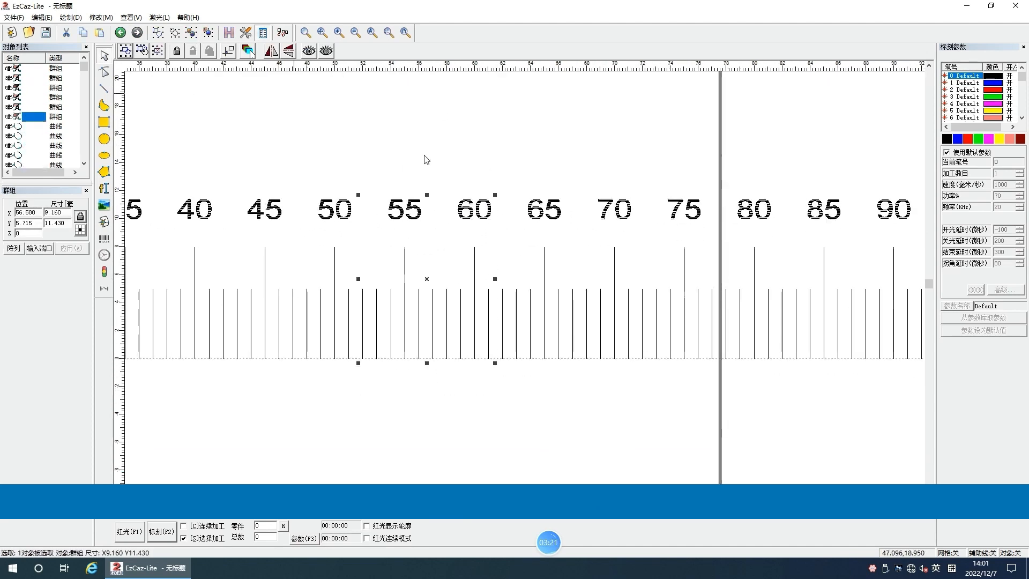
Continue grouping the scale from 65 to 110, combining each pair of values with its lines into one segment.
middle_click_drag(435, 191, 428, 192)
left_click_drag(386, 196, 523, 402)
left_click(193, 34)
left_click_drag(523, 198, 666, 378)
left_click(192, 34)
middle_click_drag(666, 202, 449, 165)
left_click_drag(449, 158, 552, 357)
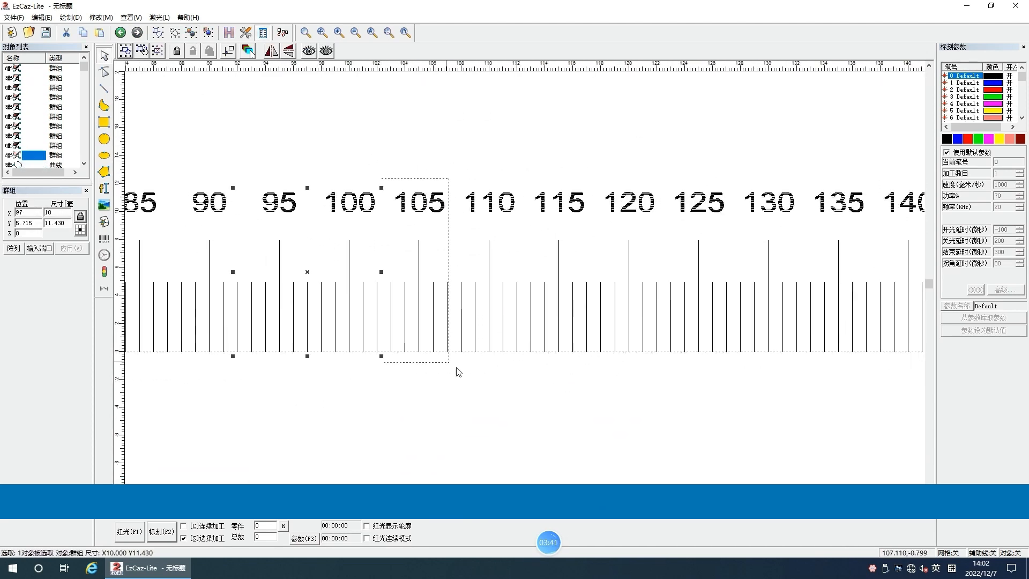
left_click(193, 33)
Group the scale from 115 to 150 into segments of two values each, including their short and long lines.
left_click_drag(661, 179, 805, 385)
left_click(193, 33)
middle_click_drag(799, 173, 449, 188)
left_click_drag(448, 189, 585, 395)
left_click(192, 34)
left_click_drag(585, 189, 723, 395)
left_click(193, 34)
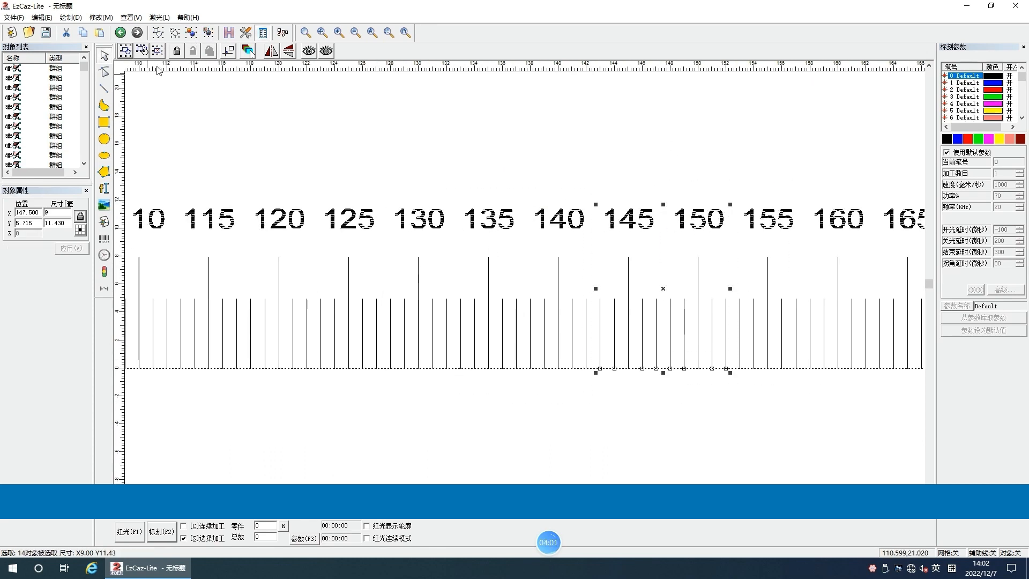
left_click_drag(522, 393, 533, 396)
left_click(193, 34)
Group the scale from 155 to 220 into consecutive segments, each holding two values and their lines.
middle_click_drag(536, 180, 414, 189)
left_click_drag(412, 188, 549, 383)
left_click(192, 33)
left_click_drag(551, 189, 687, 395)
left_click(193, 34)
middle_click_drag(668, 163, 493, 148)
left_click_drag(654, 182, 802, 372)
left_click(192, 34)
middle_click_drag(723, 176, 388, 180)
left_click_drag(463, 181, 595, 387)
left_click(192, 34)
left_click_drag(600, 179, 744, 387)
left_click(193, 34)
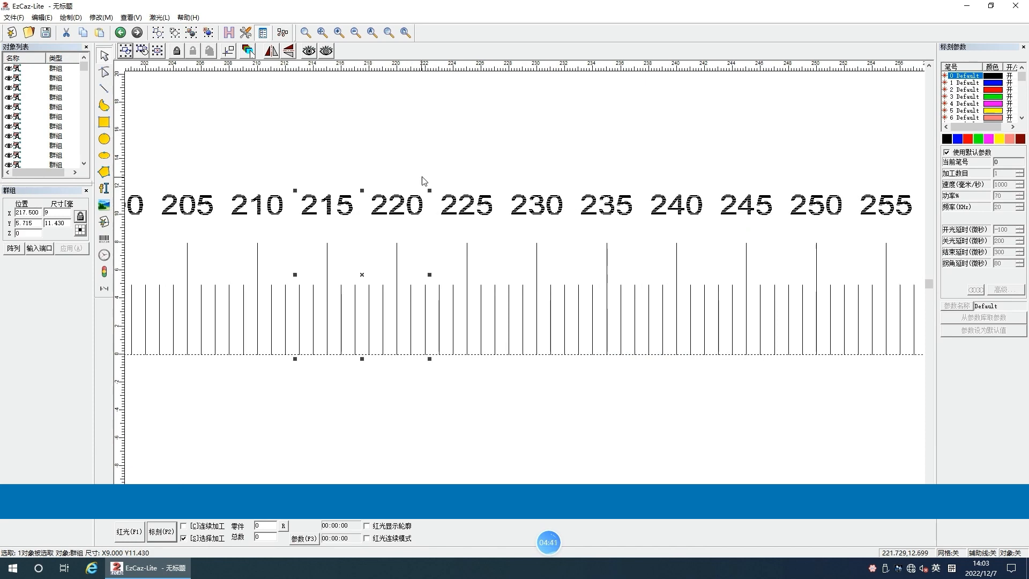
Group the values and lines from 225 to 270 into separate segments of two values each.
left_click_drag(571, 181, 710, 382)
left_click(192, 34)
middle_click_drag(709, 184, 490, 161)
left_click_drag(489, 160, 630, 370)
left_click(192, 33)
left_click_drag(629, 158, 769, 364)
left_click(193, 34)
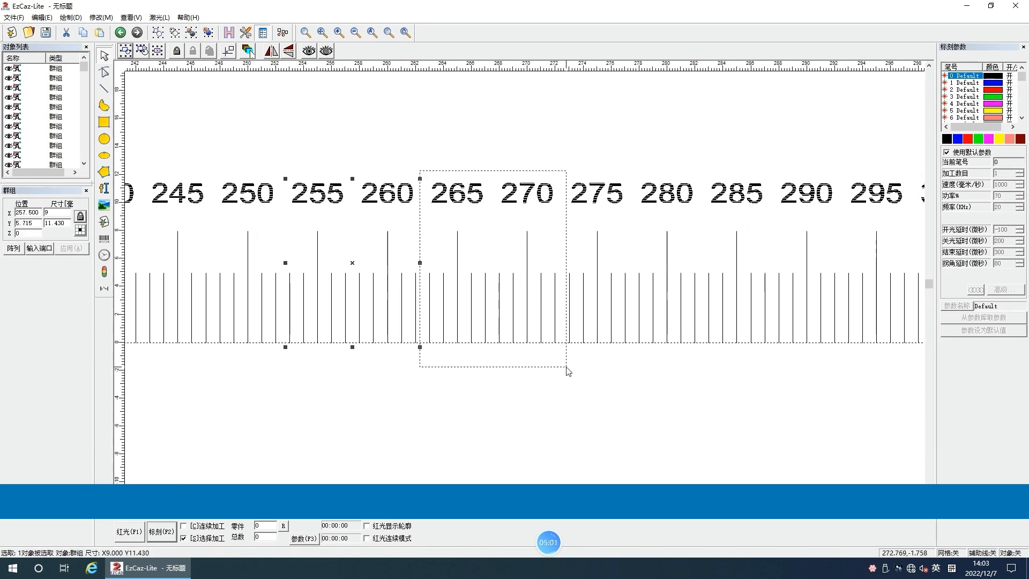
left_click(192, 34)
Group the remaining values from 275 to 310 in pairs with their lines, and group the last two short lines.
middle_click_drag(699, 167, 383, 170)
left_click_drag(383, 171, 525, 375)
left_click(193, 34)
left_click_drag(524, 171, 664, 371)
left_click(192, 34)
left_click_drag(665, 169, 805, 383)
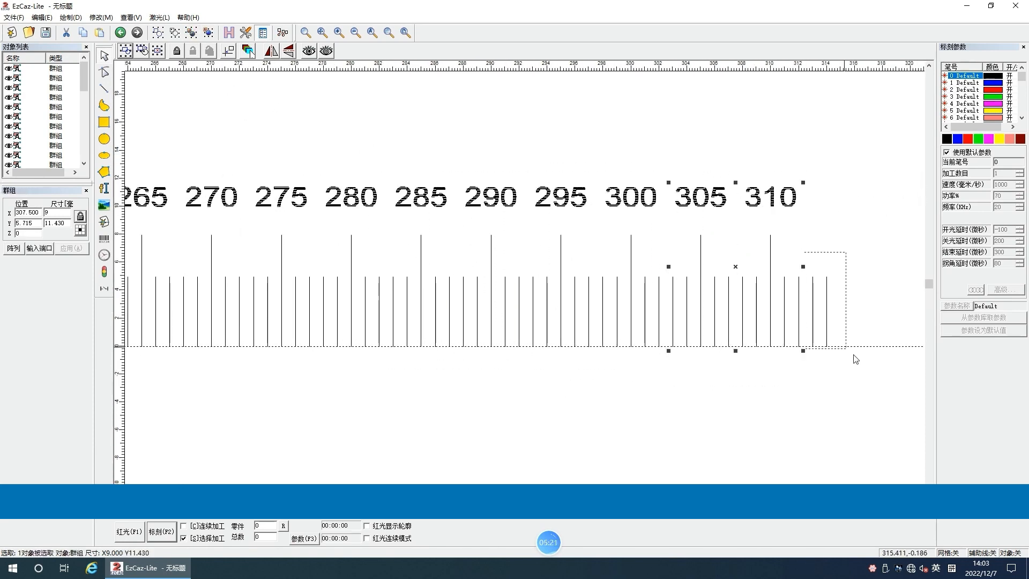
left_click(192, 33)
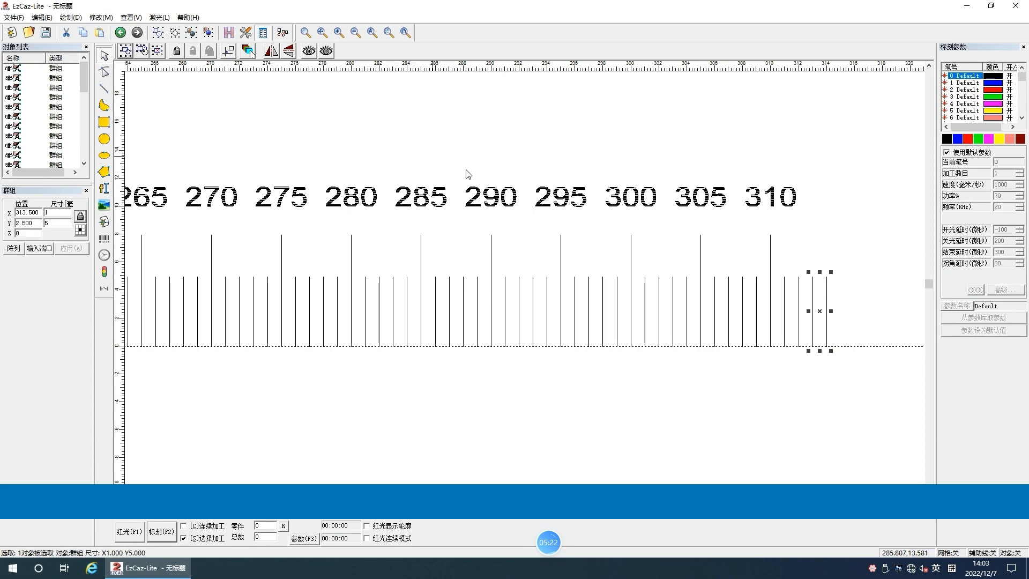
Enlarge the object list to show every group, and select individual groups to check which scale segment each covers.
left_click(536, 172)
scroll(577, 241, "down", 8)
middle_click_drag(419, 256, 747, 250)
scroll(475, 241, "down", 5)
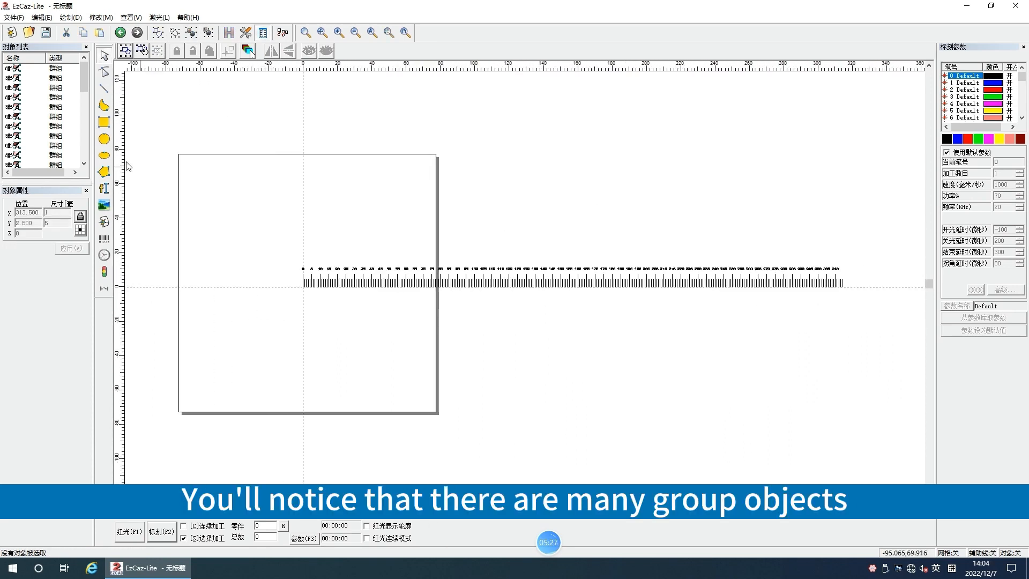
left_click_drag(70, 184, 70, 447)
left_click(38, 357)
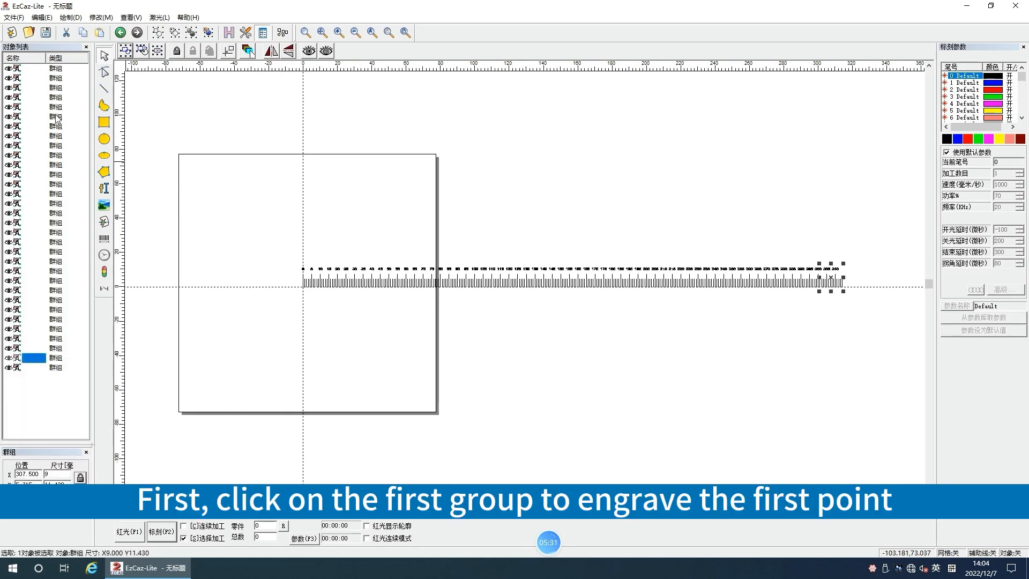
left_click(56, 69)
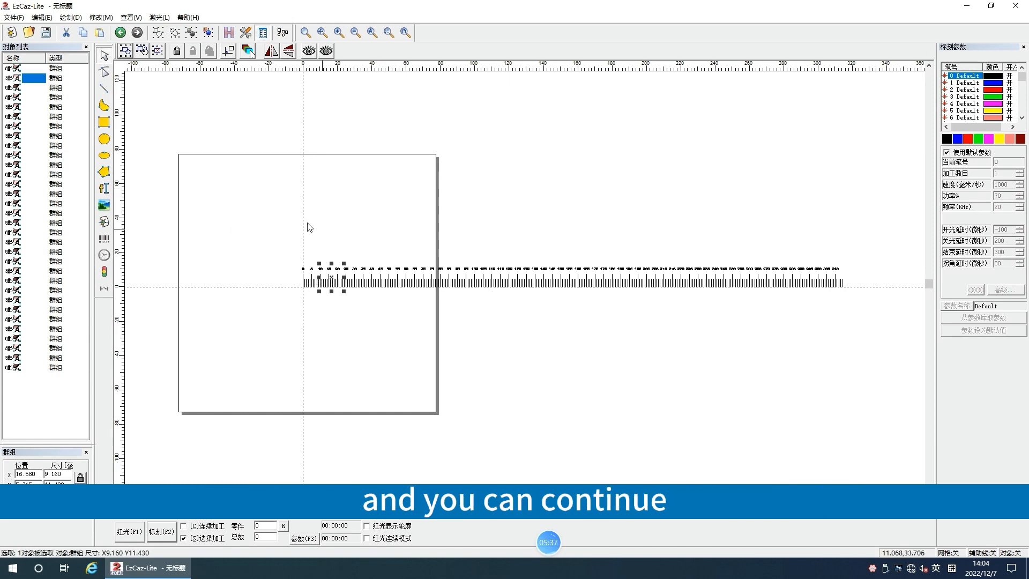
Rotate all the scale groups together 90 degrees clockwise and centre them on the workspace origin.
left_click_drag(241, 230, 717, 291)
left_click_drag(908, 314, 908, 314)
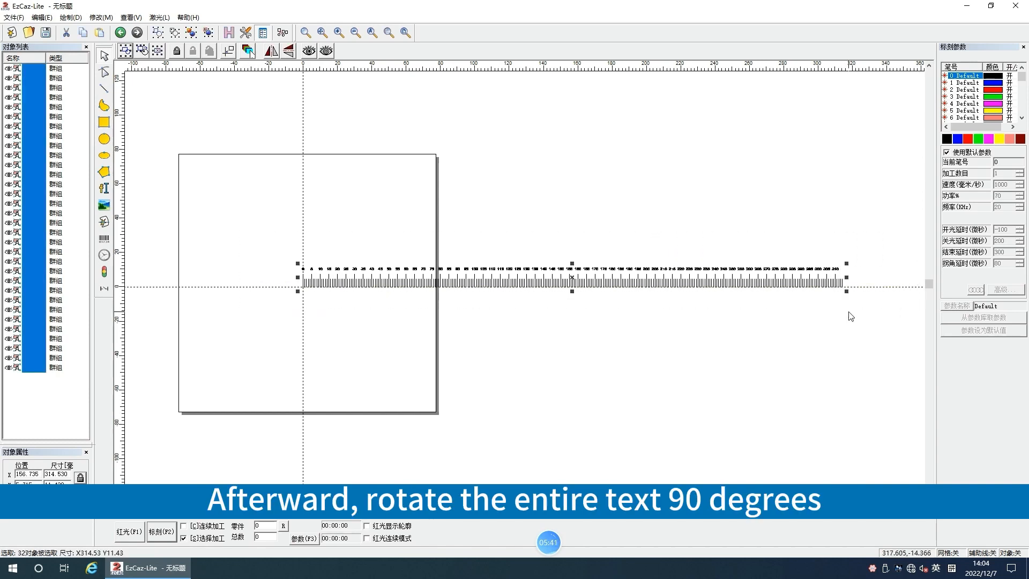
key("ctrl+Right")
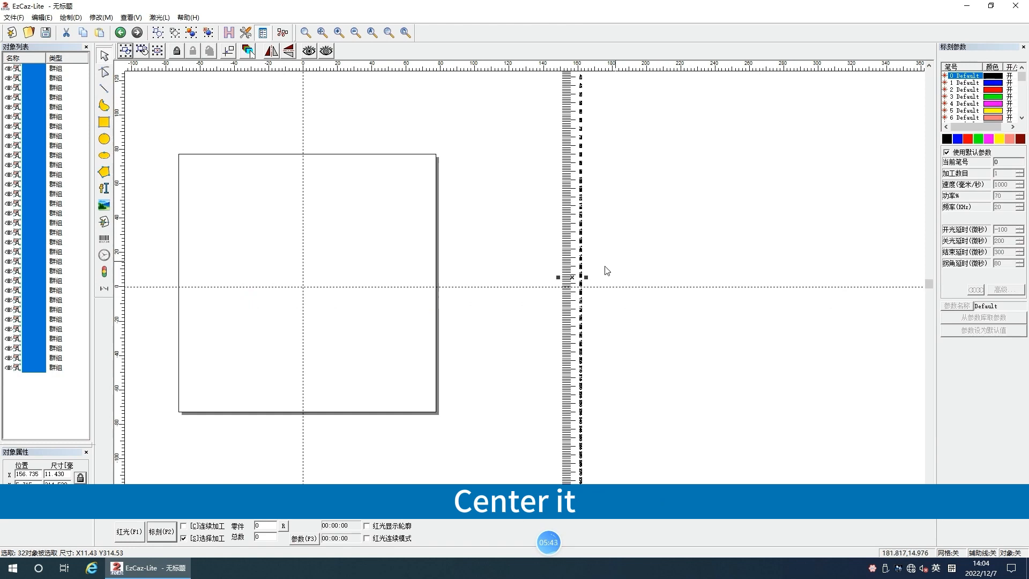
left_click(226, 53)
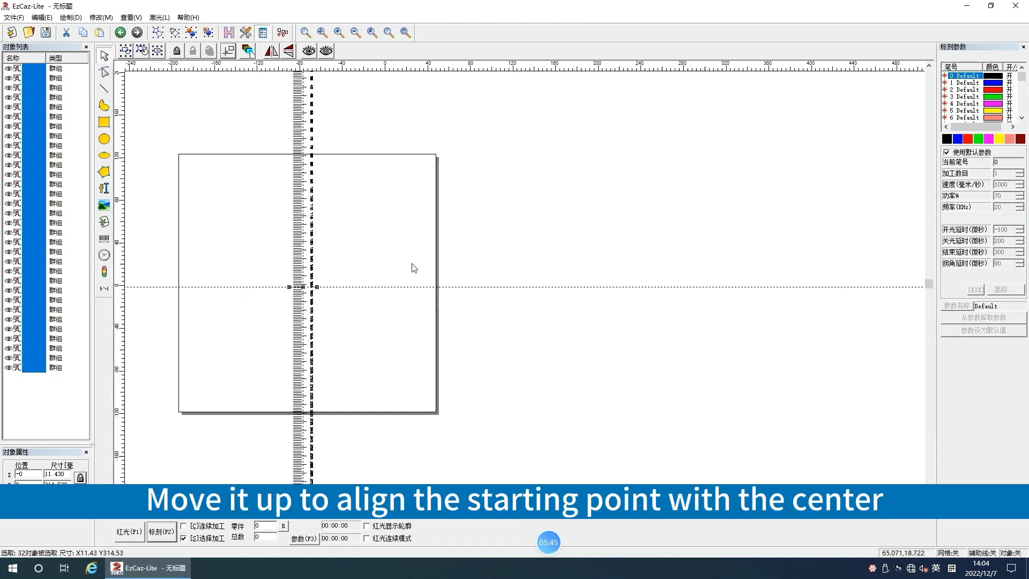
Move the vertical scale straight up until its lower end sits just above the horizontal centerline.
scroll(410, 272, "down", 3)
left_click_drag(409, 288, 423, 187)
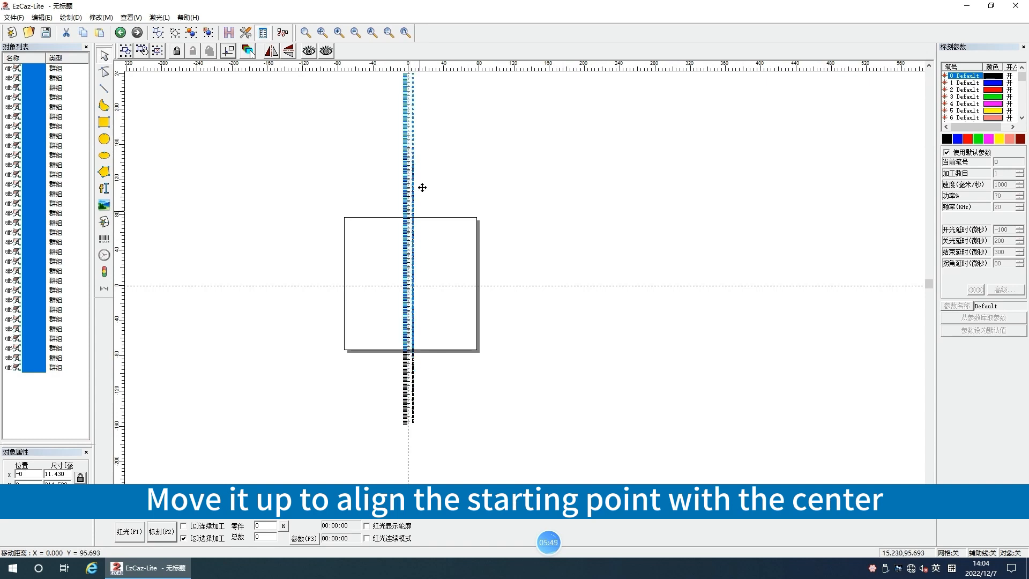
left_click_drag(426, 142, 425, 136)
scroll(425, 301, "up", 2)
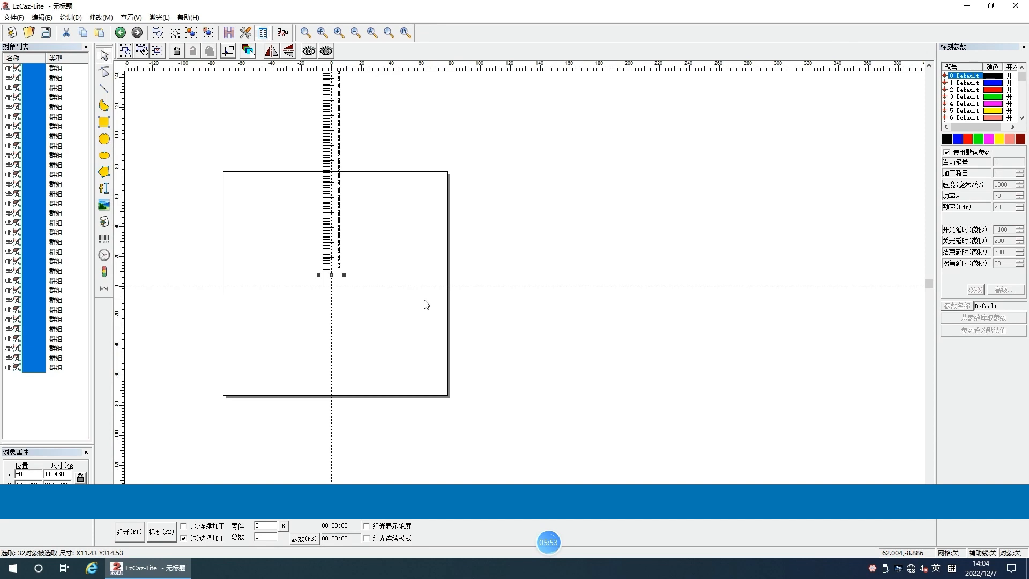
Rotate the whole scale another 180 degrees so that its 0 mark is at the lower end.
middle_click_drag(364, 306, 507, 377)
key("ctrl+Right")
key("ctrl+Right")
scroll(498, 360, "up", 1)
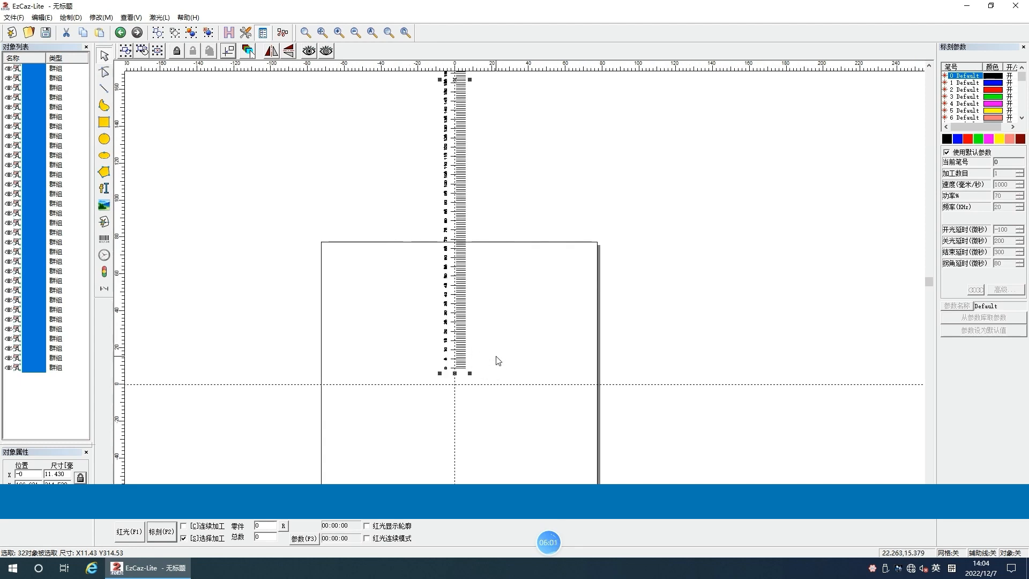
Move the scale down to align its 0 starting mark with the horizontal centerline, and clear the selection.
scroll(476, 368, "up", 2)
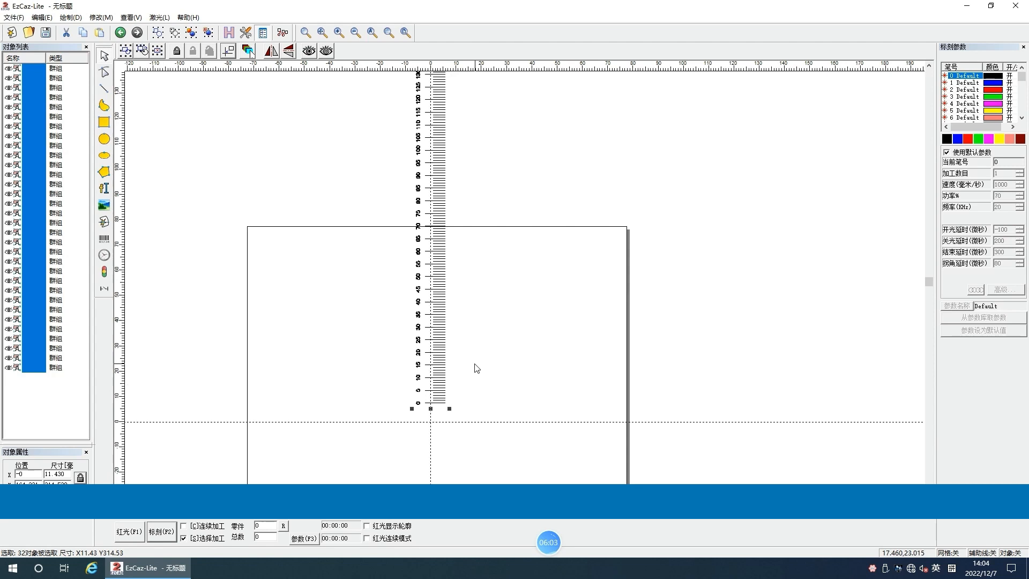
middle_click_drag(513, 352, 580, 296)
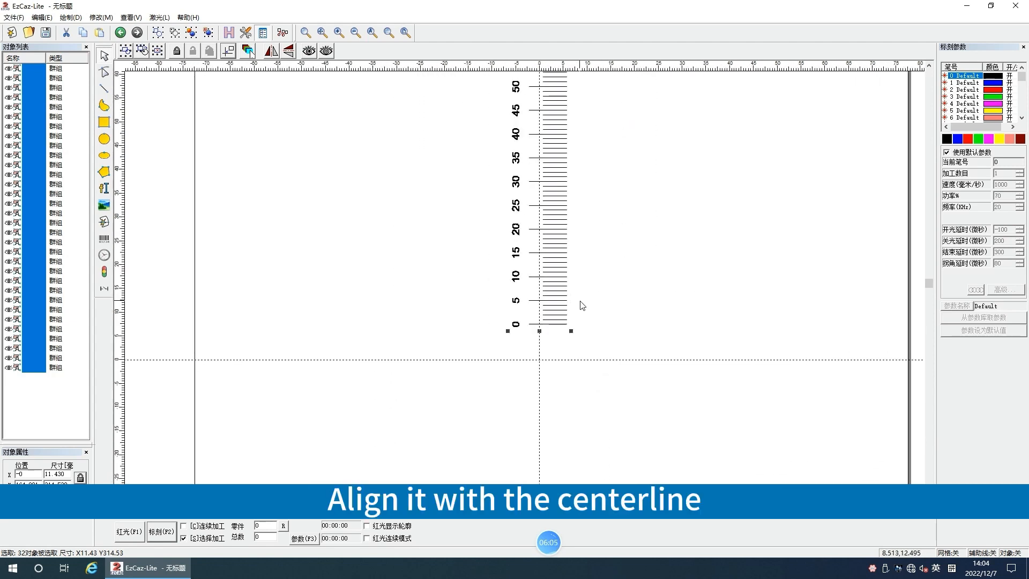
left_click_drag(580, 346, 572, 375)
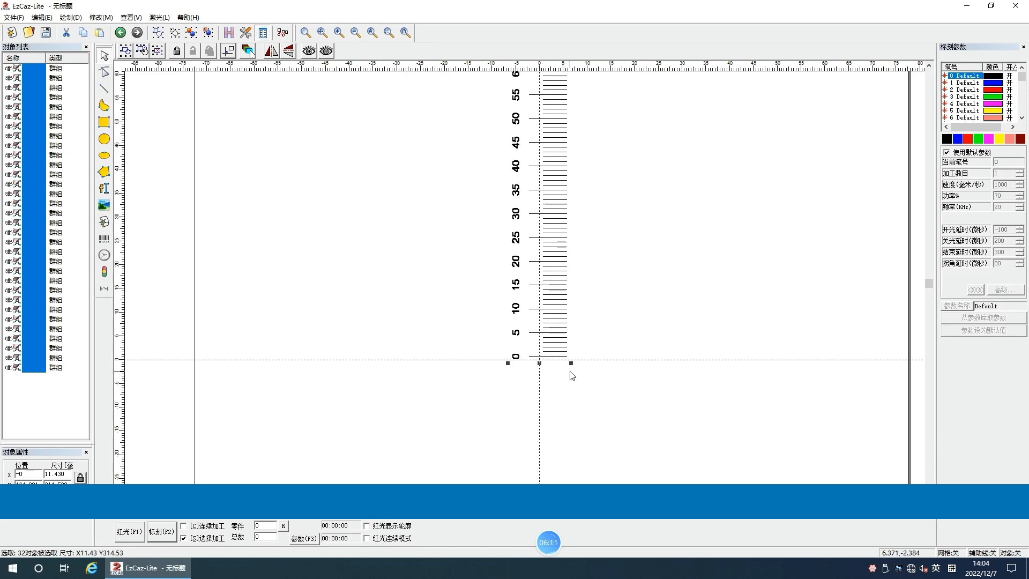
left_click(601, 335)
scroll(577, 333, "down", 4)
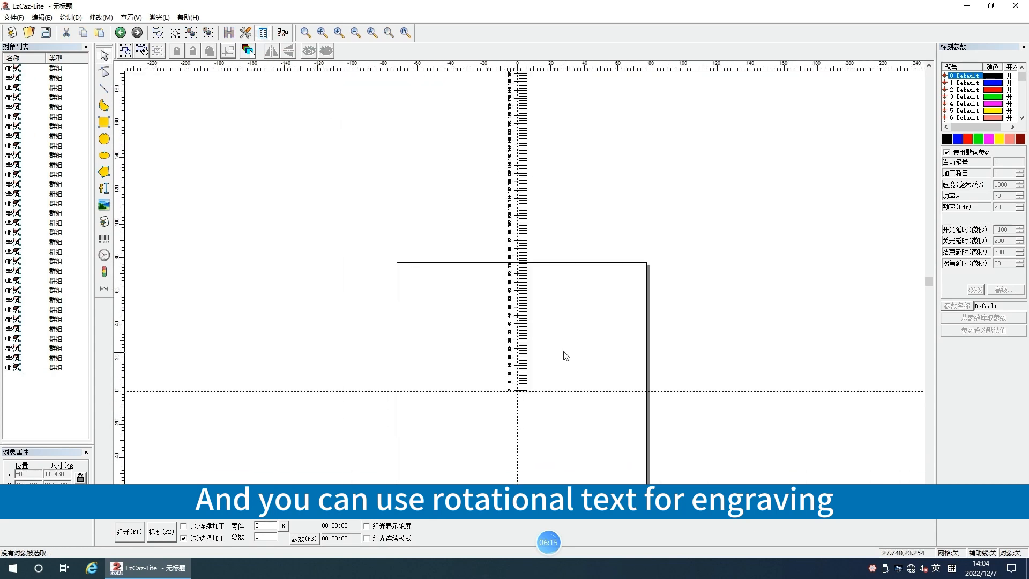